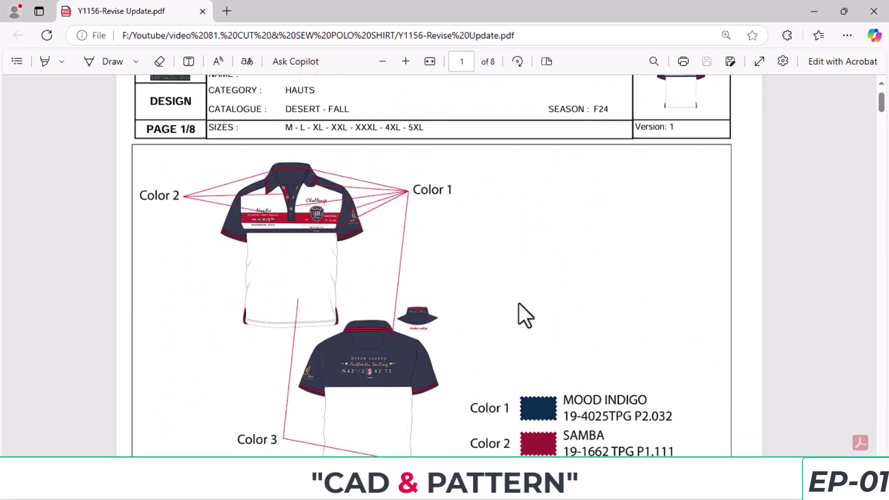
Step: Review the Y1156 polo tech pack's design colours, construction details, stripe dimensions, and collar and placket specifications
scroll(518, 303, "up", 2)
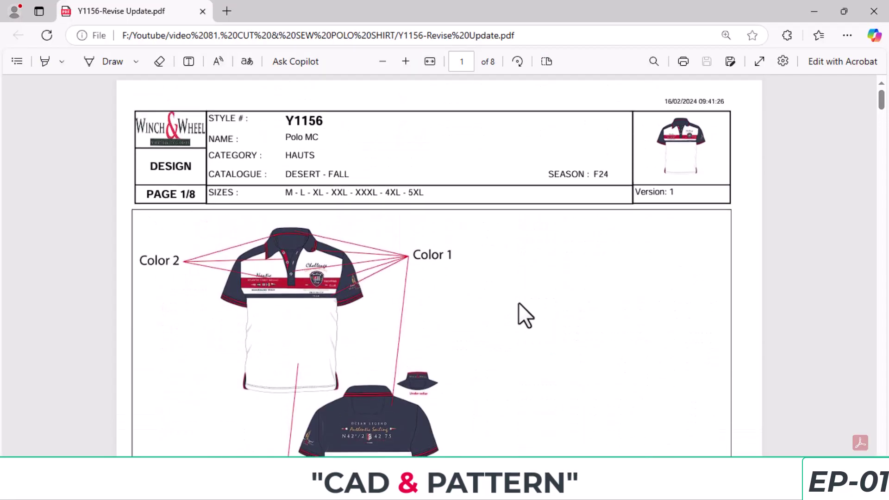
scroll(519, 303, "down", 15)
scroll(518, 304, "down", 12)
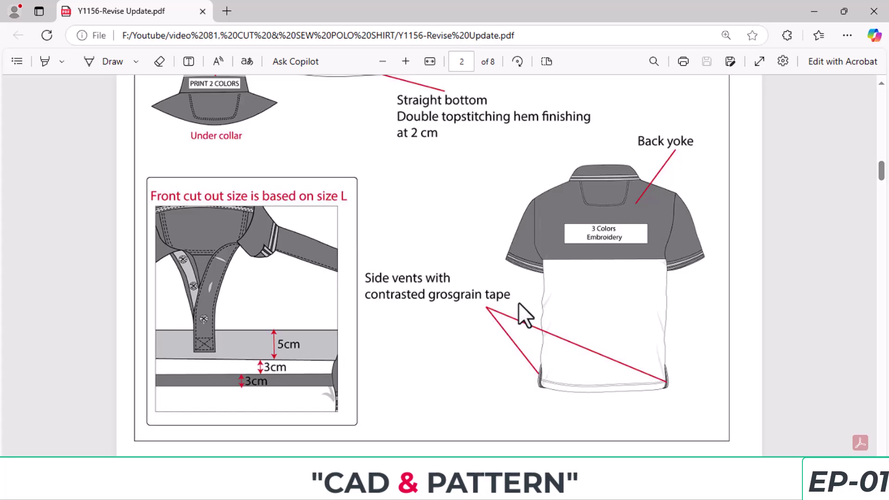
scroll(519, 302, "down", 4)
scroll(520, 306, "up", 4)
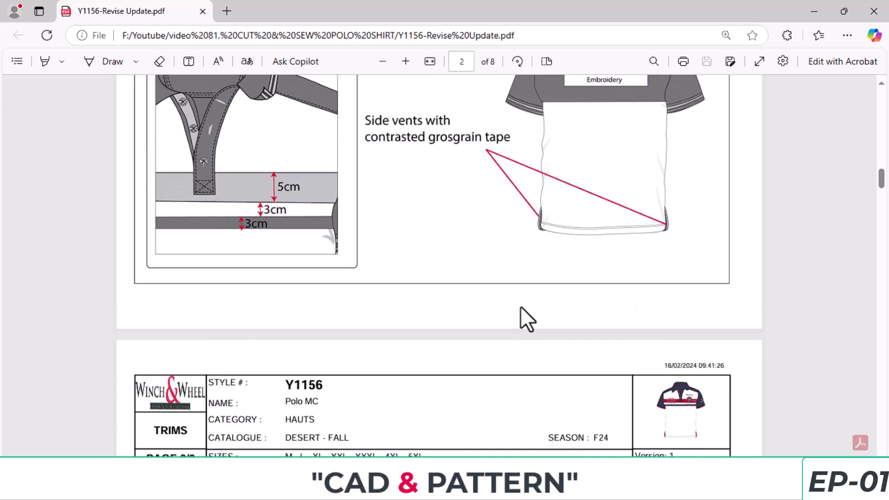
scroll(484, 291, "down", 10)
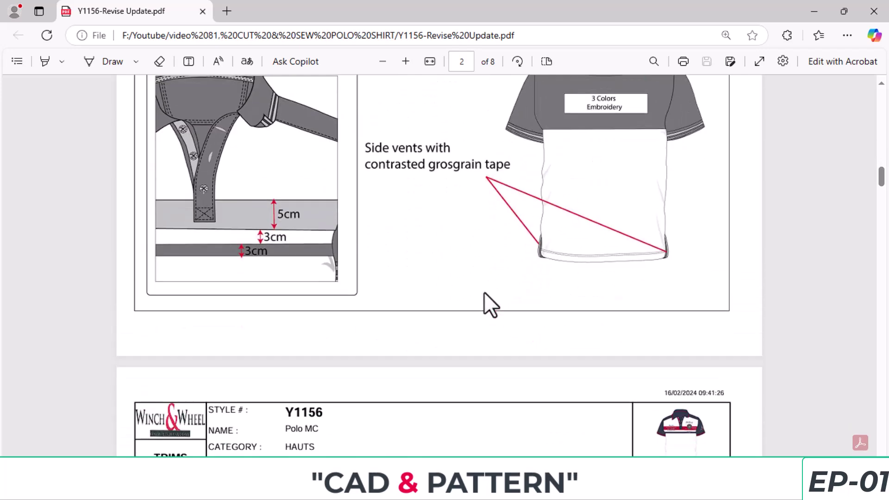
scroll(485, 287, "down", 4)
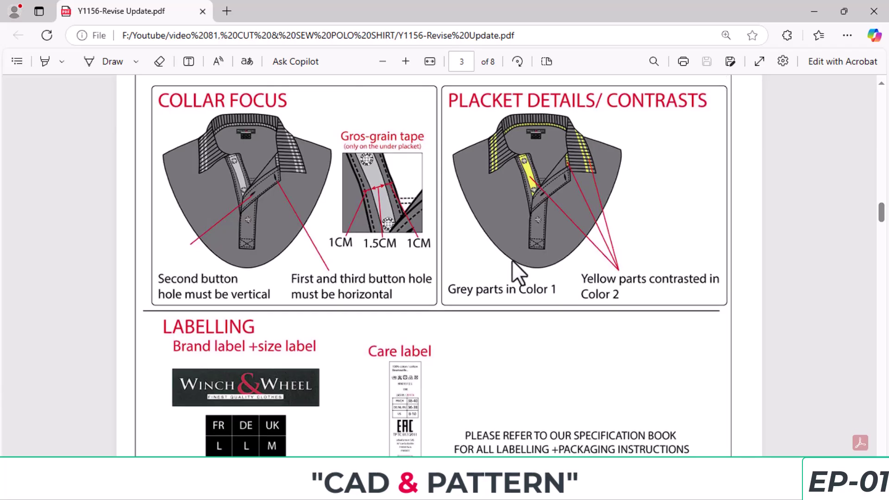
scroll(512, 260, "down", 7)
scroll(513, 260, "up", 4)
scroll(513, 260, "down", 12)
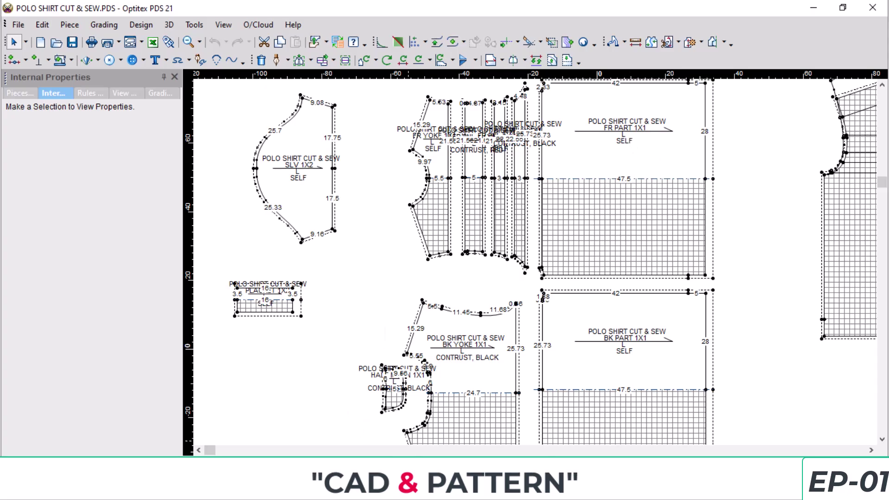
Step: Switch to Optitex PDS and, in the Sizes Table, insert one size before L and append five sizes after it
key("alt+Tab")
left_click(115, 27)
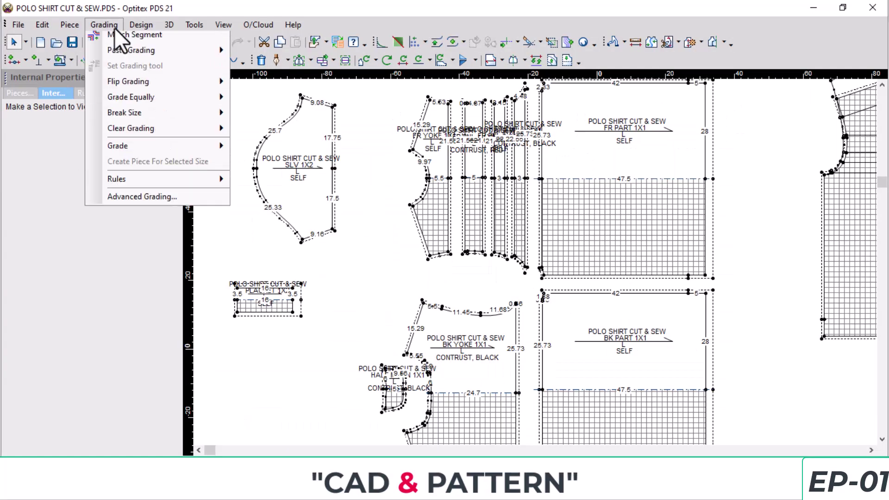
left_click(124, 46)
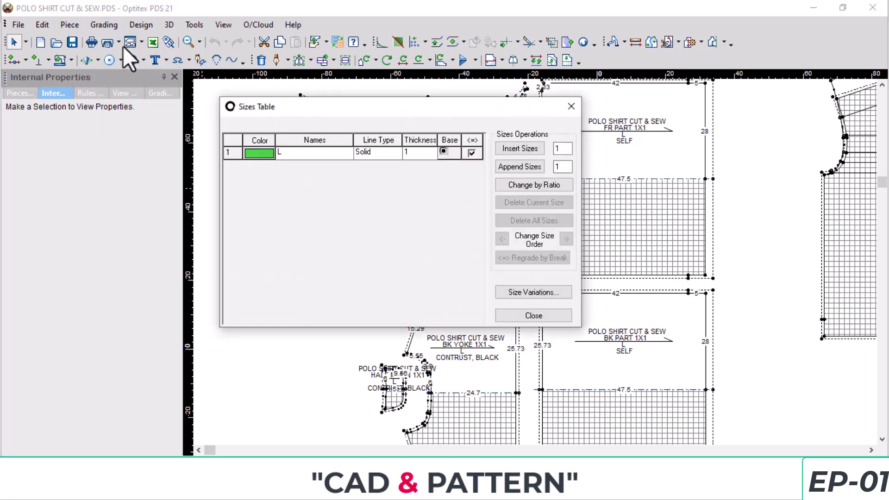
left_click(530, 148)
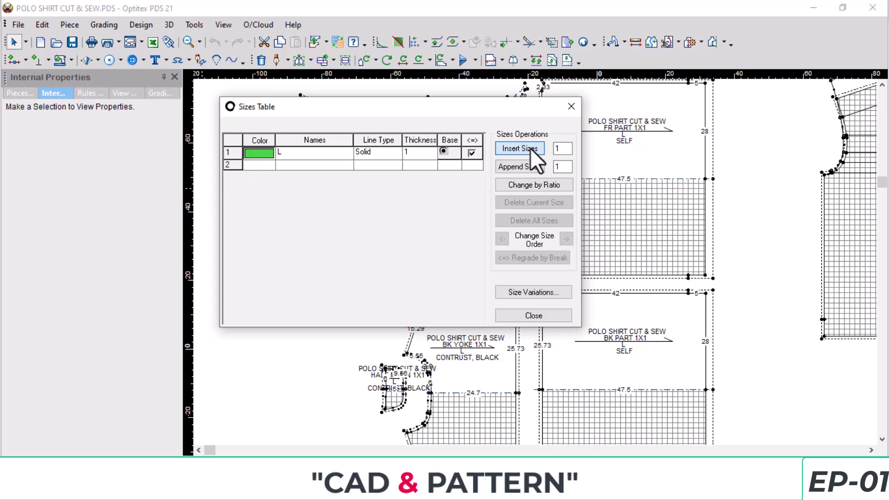
left_click(568, 166)
left_click_drag(568, 167, 552, 174)
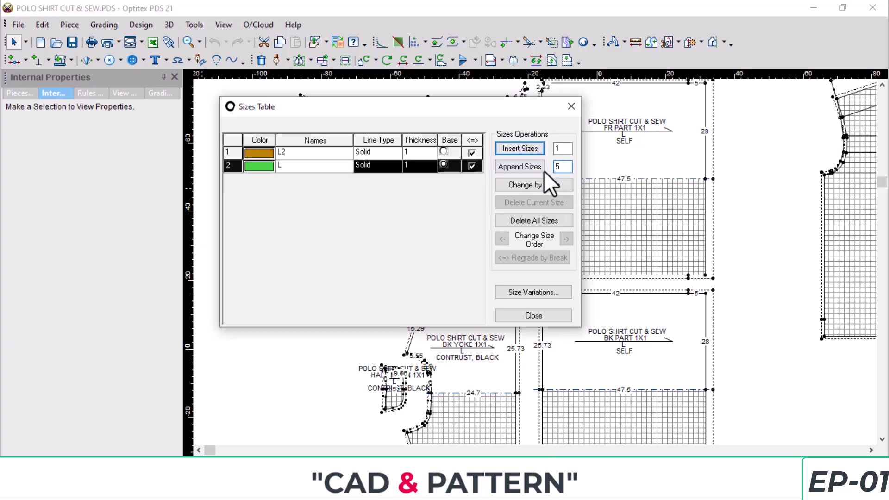
left_click(517, 168)
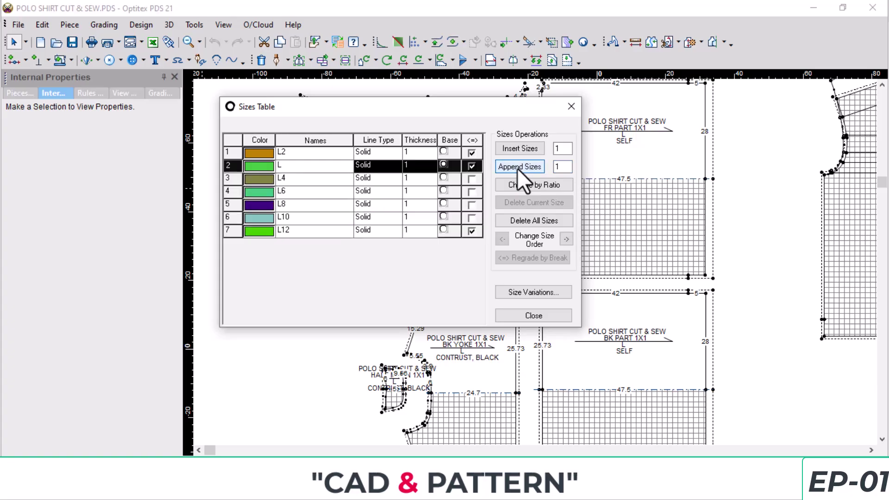
Step: Name the size before L as M and the first two sizes after L as XL and 2XL
left_click(318, 151)
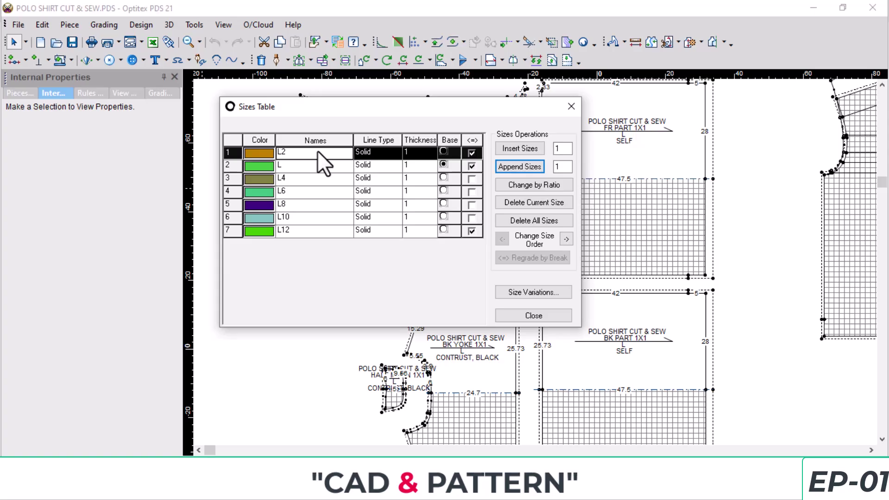
type("M")
key("Down")
key("Down")
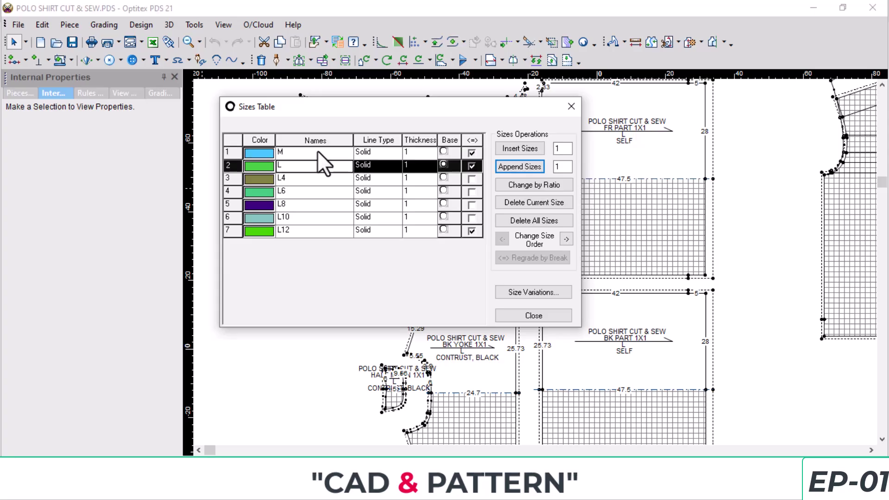
type("XL")
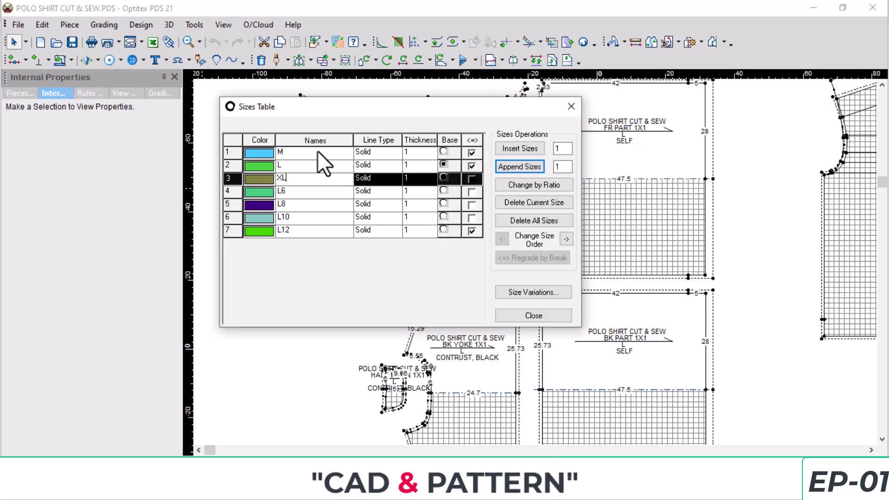
key("Down")
type("2XL")
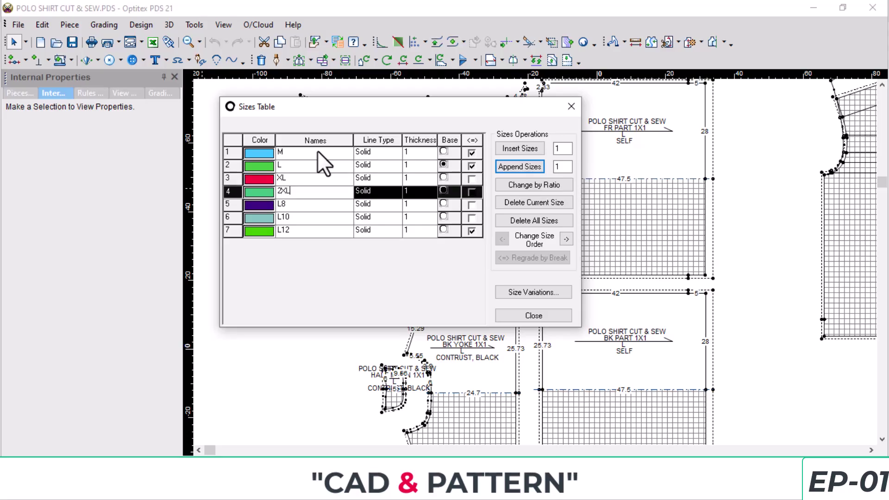
Step: Name the last three sizes 3XL, 4XL and 5XL, and close the Sizes Table
key("Down")
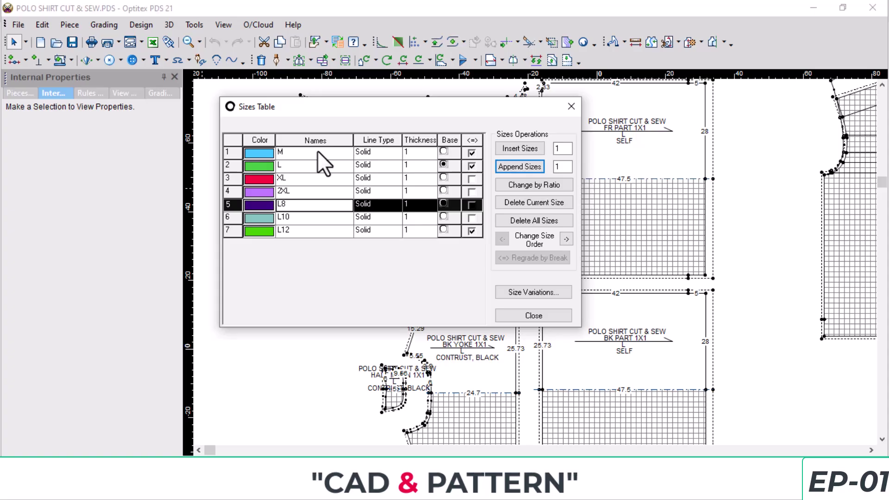
type("3XL")
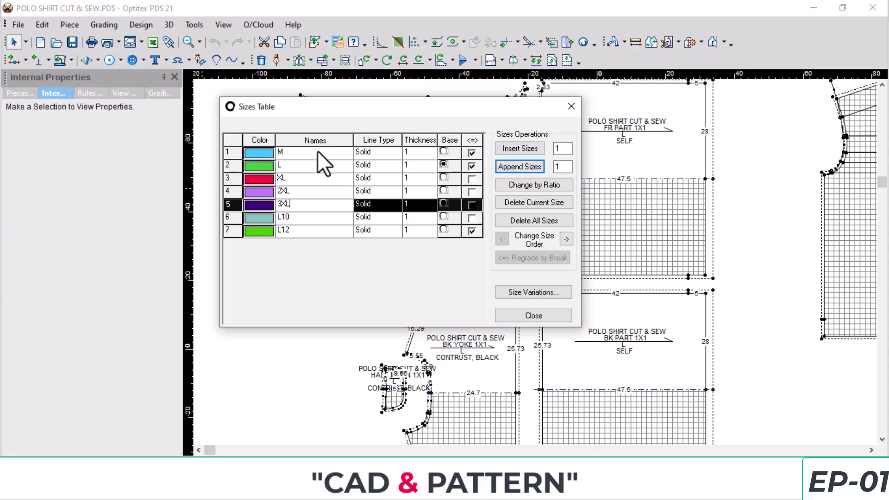
key("Down")
type("4XL")
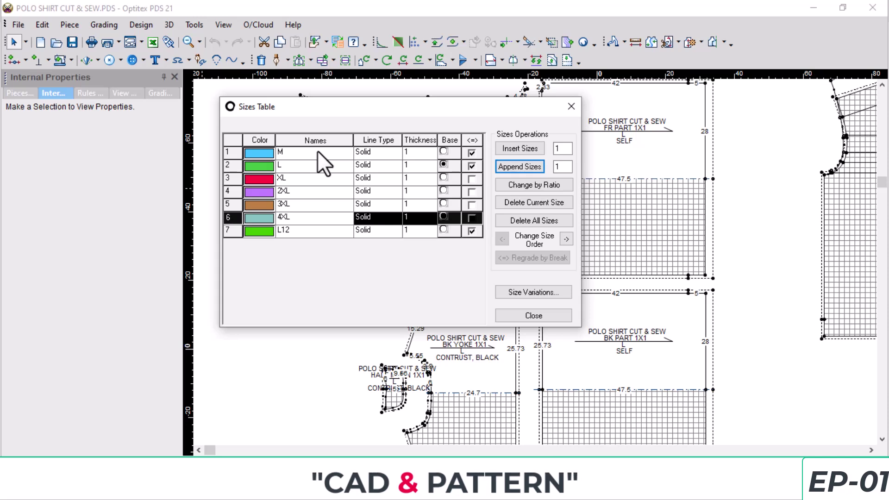
key("Down")
type("5")
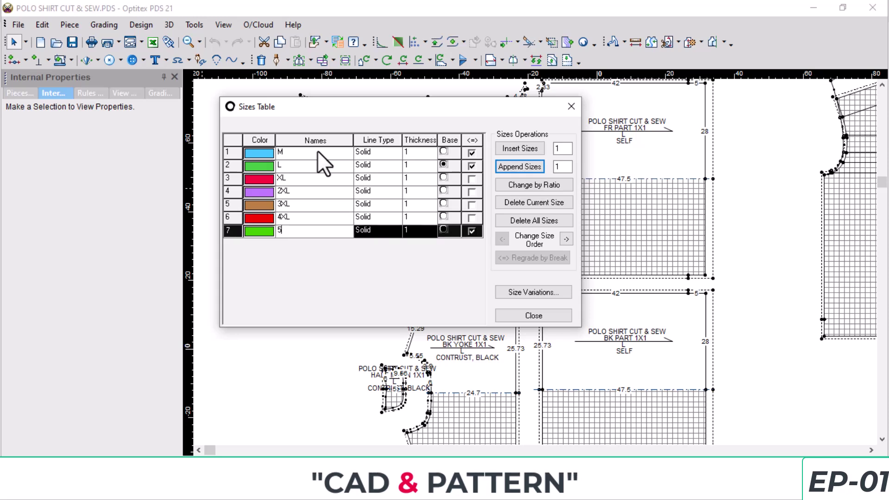
type("XL")
key("Return")
left_click(571, 106)
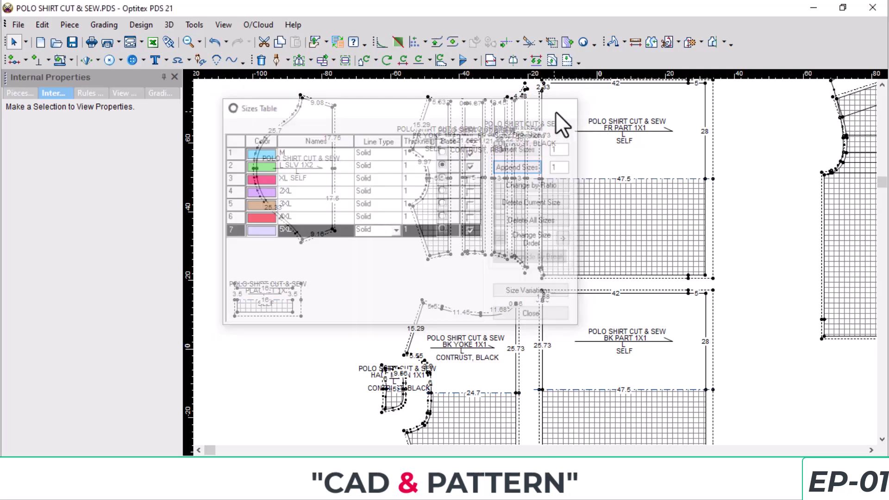
Step: Hide the seam allowances on all pattern pieces
scroll(533, 260, "up", 2)
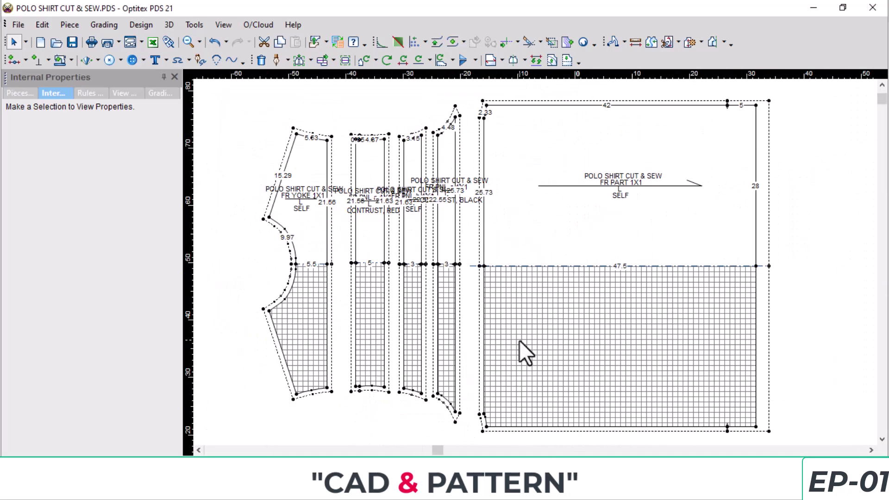
scroll(582, 302, "down", 3)
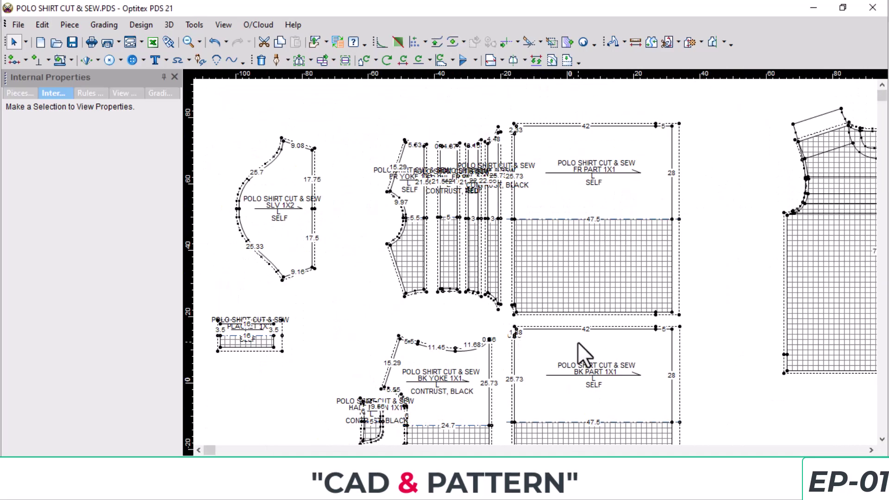
key("F6")
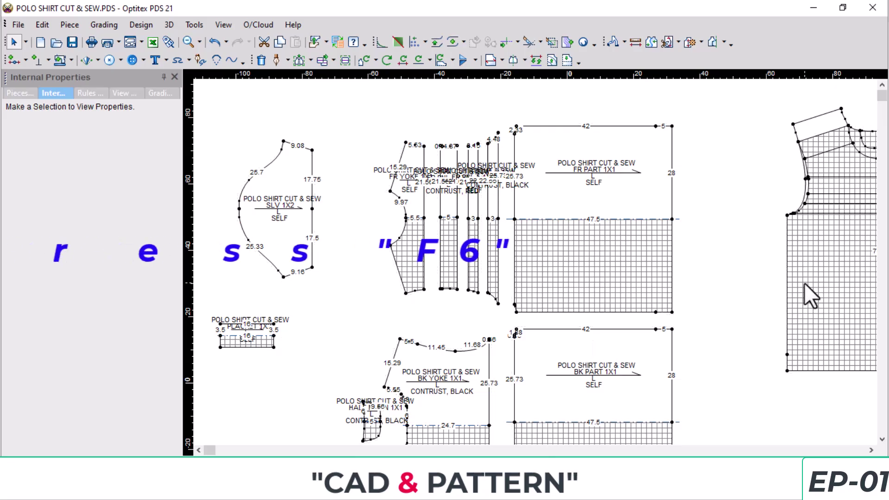
Step: Place a copy of the base body piece above the front pieces and rotate it 90 degrees counterclockwise
scroll(598, 235, "up", 3)
scroll(628, 259, "up", 2)
scroll(540, 252, "up", 2)
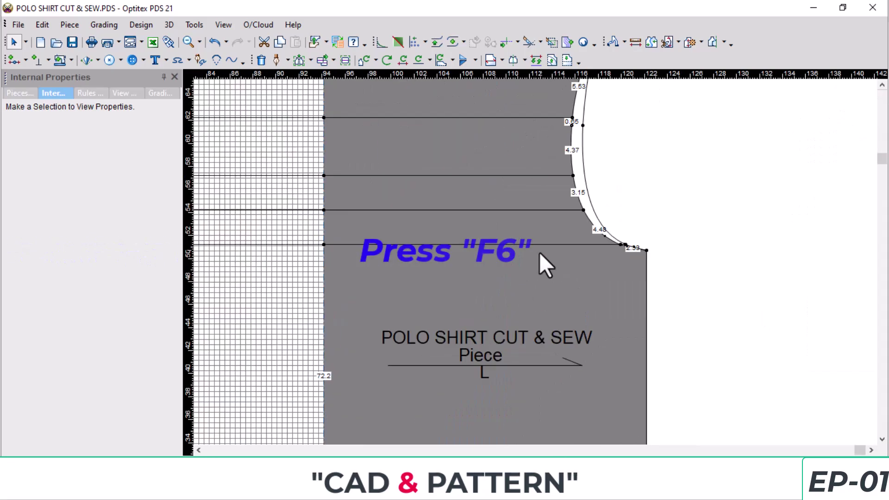
scroll(551, 278, "down", 2)
scroll(532, 208, "down", 3)
scroll(540, 283, "down", 2)
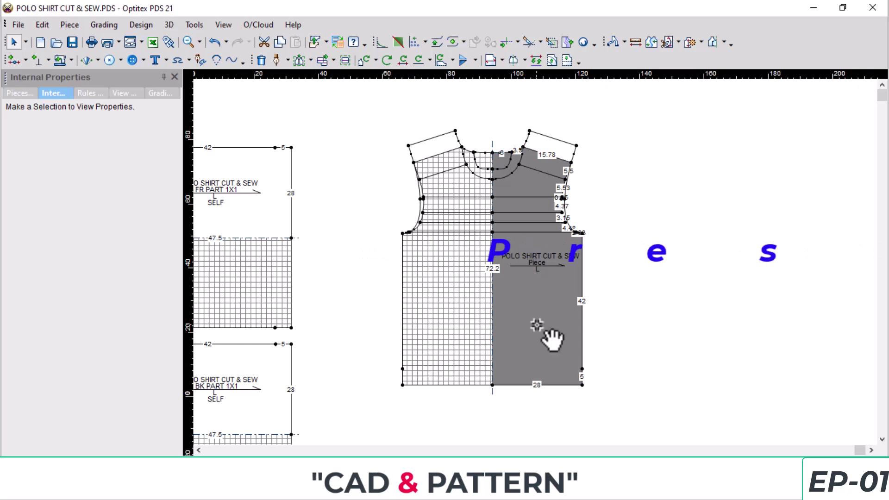
left_click_drag(538, 325, 500, 193)
scroll(595, 229, "down", 2)
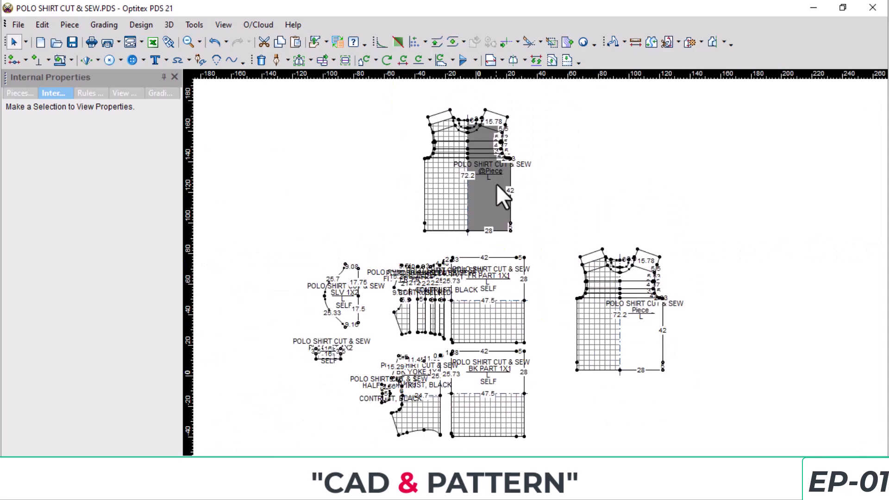
scroll(533, 259, "up", 1)
key("ctrl+r")
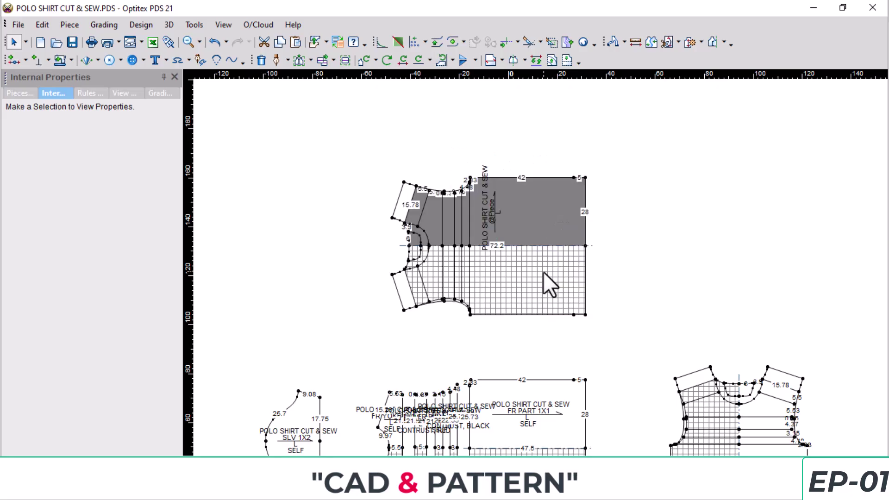
Step: Delete the internal lines outside the copied body piece's outline: the shoulder, shoulder-end, neckline and outer armhole lines
scroll(532, 262, "up", 2)
scroll(559, 261, "up", 2)
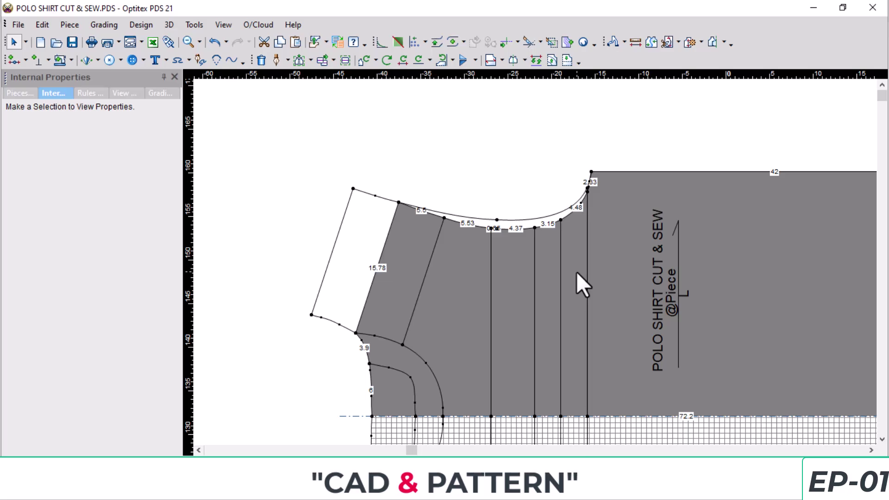
key("Delete")
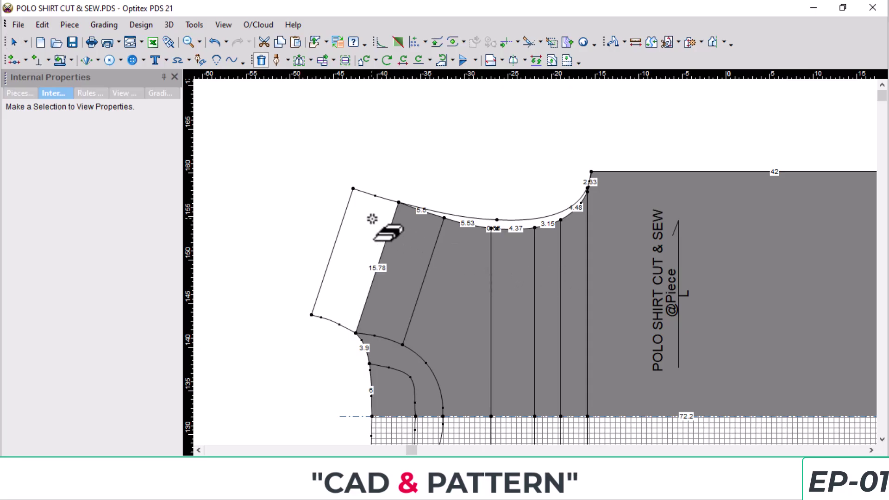
left_click(345, 213)
left_click(384, 194)
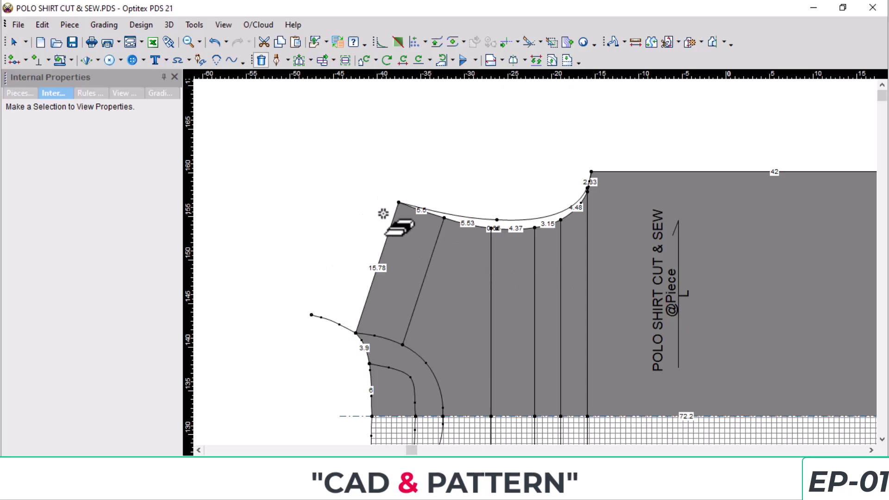
left_click(330, 321)
left_click(553, 217)
scroll(536, 259, "up", 2)
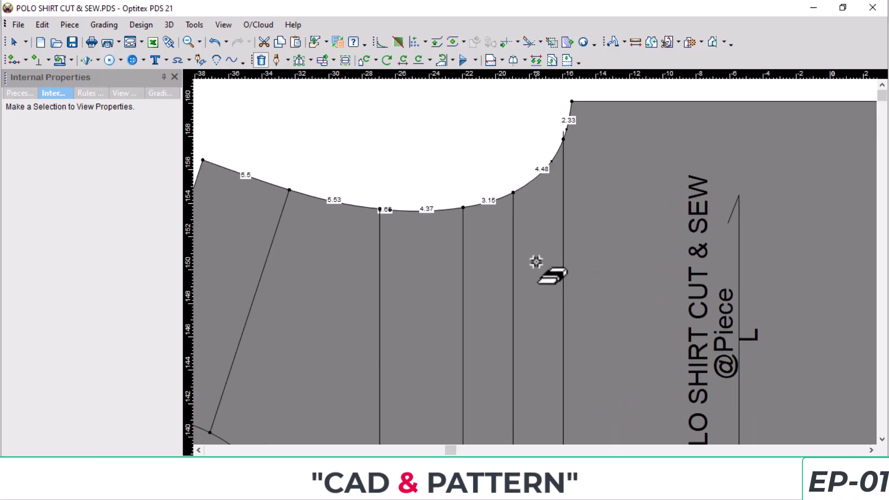
scroll(633, 309, "down", 1)
scroll(633, 309, "down", 1)
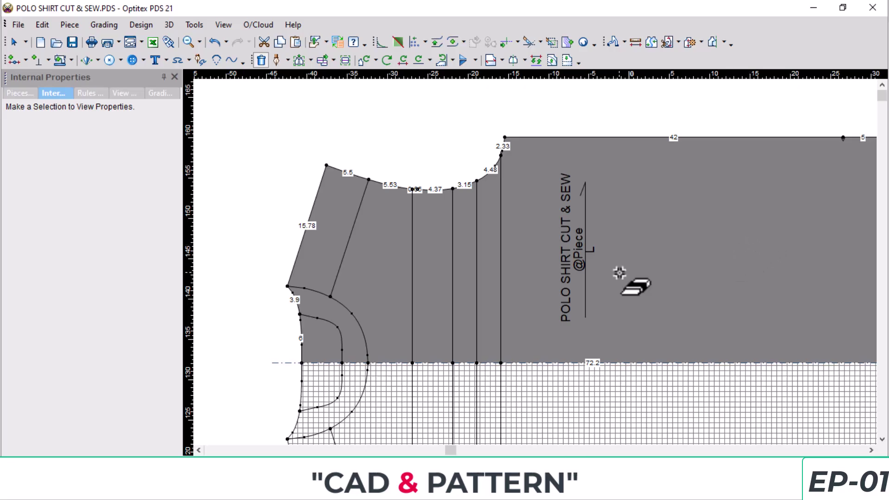
Step: Check the front length from HSP row in the Y1156 size chart, and return to Optitex with the Select tool active
key("alt+Tab")
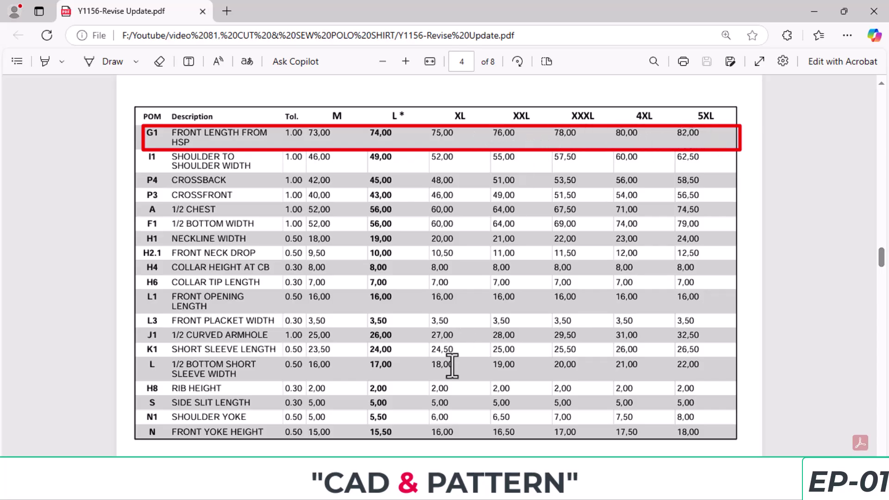
left_click(426, 417)
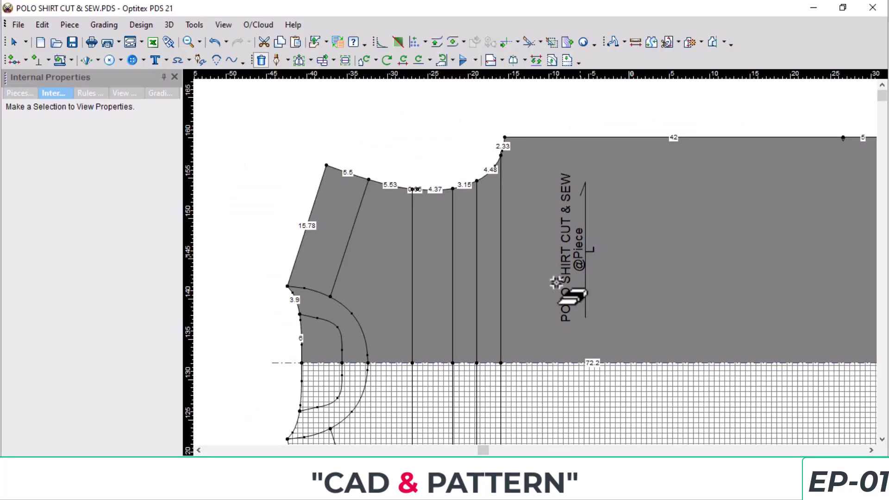
right_click(773, 173)
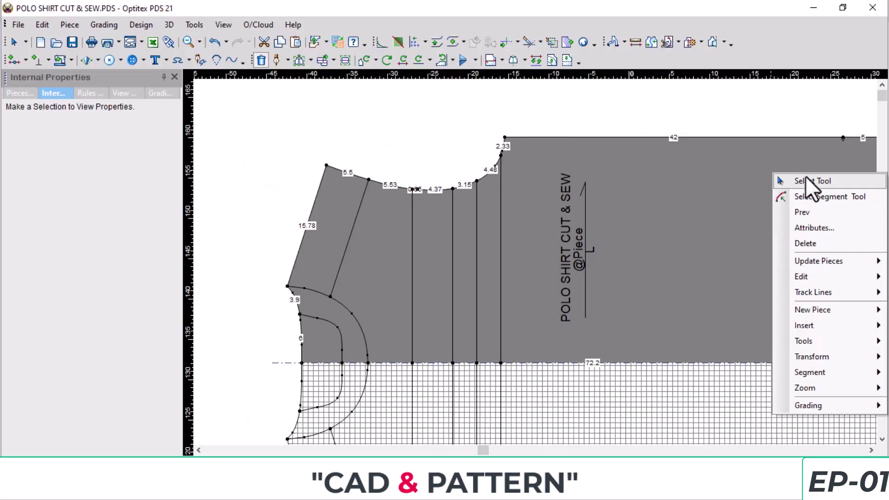
left_click(805, 180)
Step: Grade the copied body piece's hem line with dx -1 for M and 1 for XL to 5XL, and display all sizes
scroll(544, 260, "down", 2)
scroll(545, 204, "up", 2)
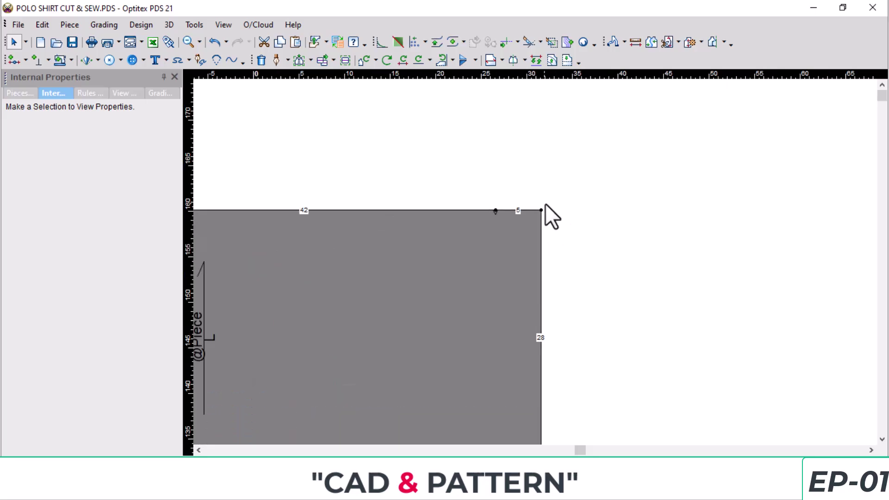
left_click(540, 210)
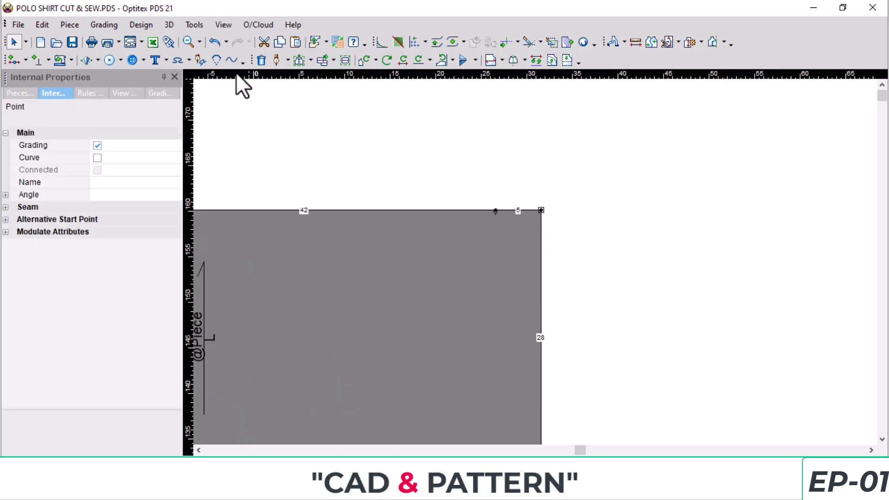
left_click(156, 93)
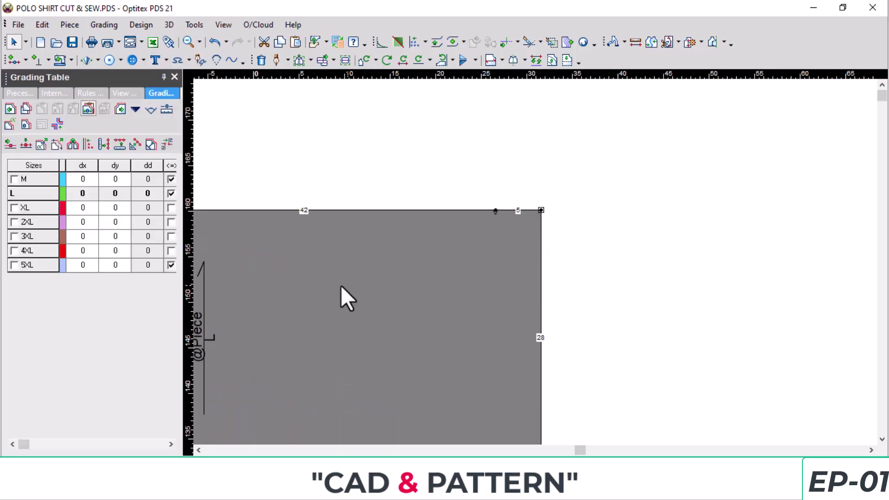
scroll(557, 231, "down", 1)
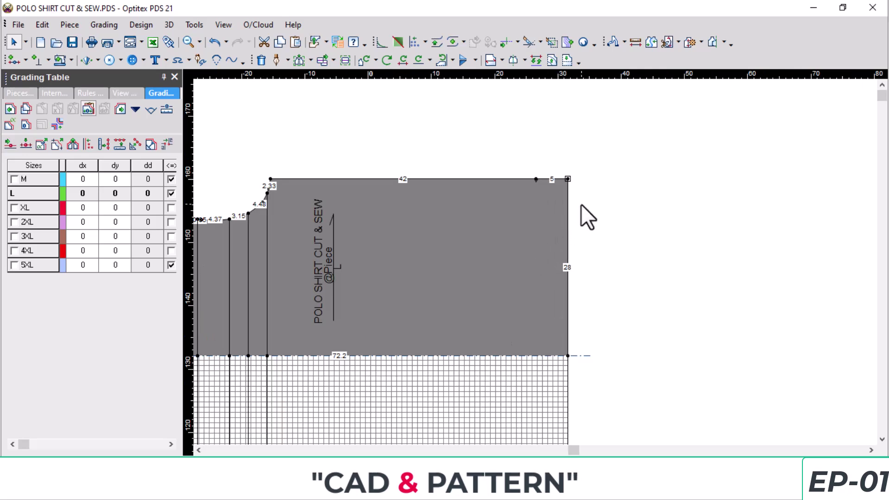
left_click(568, 356)
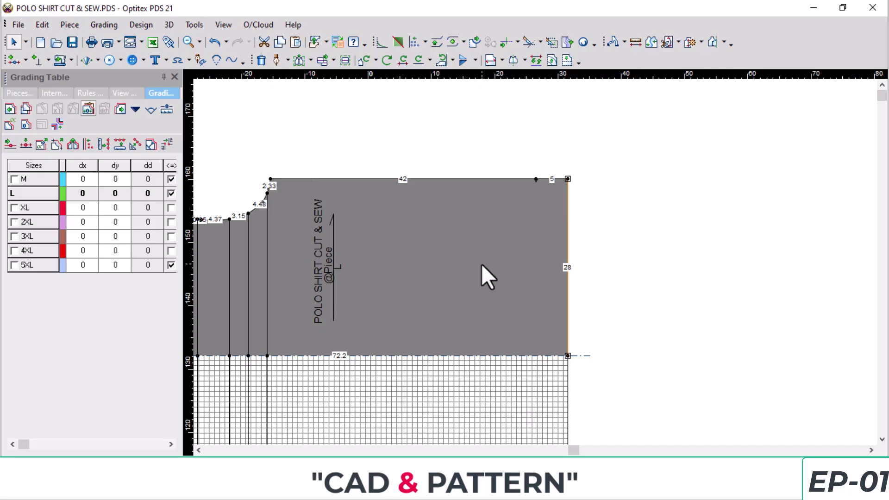
scroll(634, 224, "down", 1)
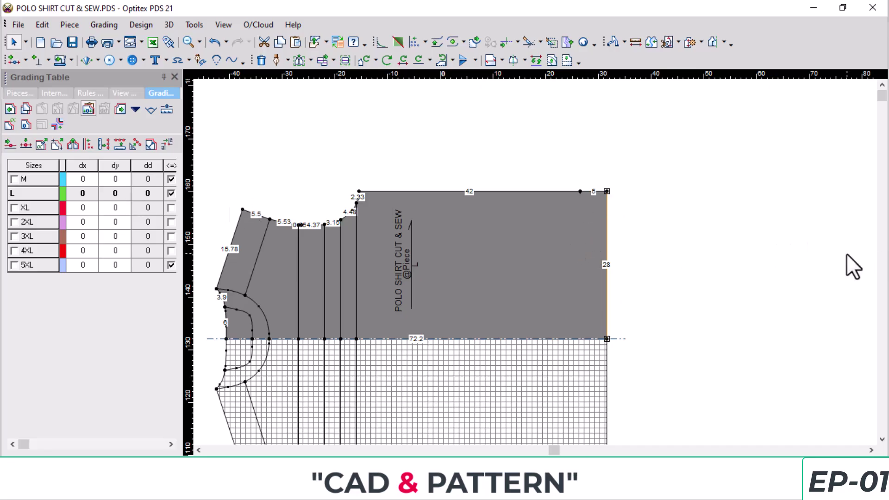
left_click(85, 180)
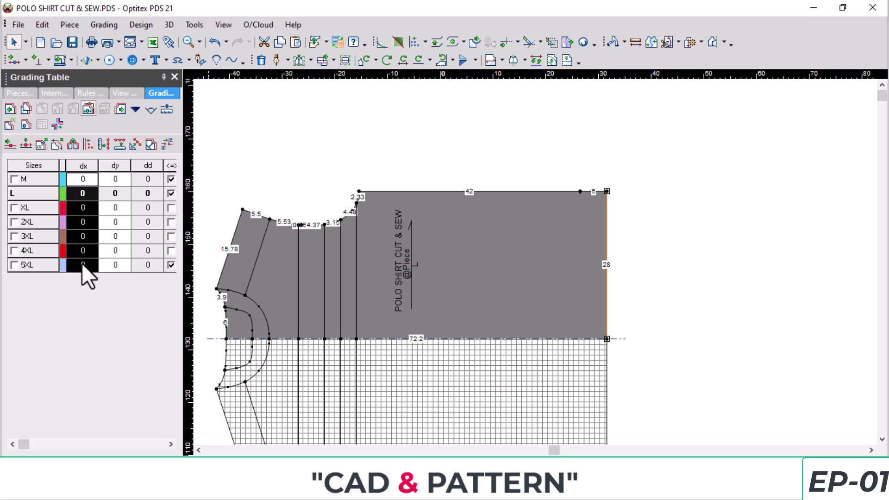
key("BackSpace")
type("-1")
key("Return")
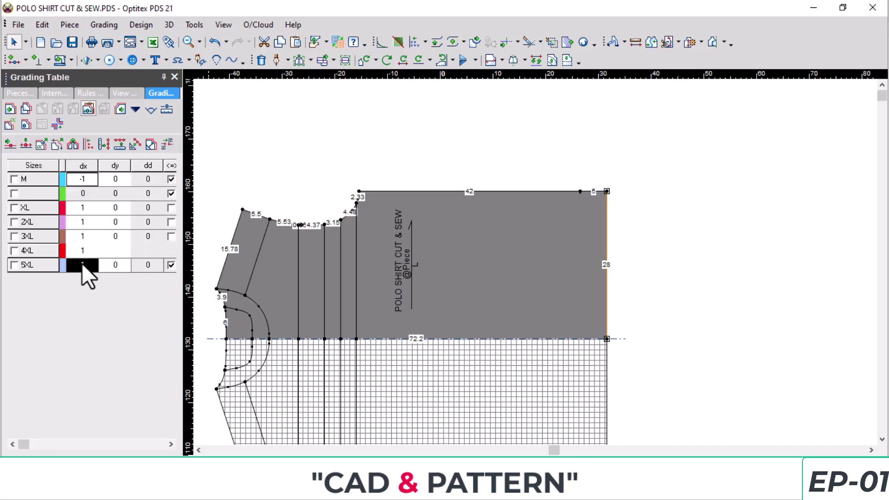
key("F7")
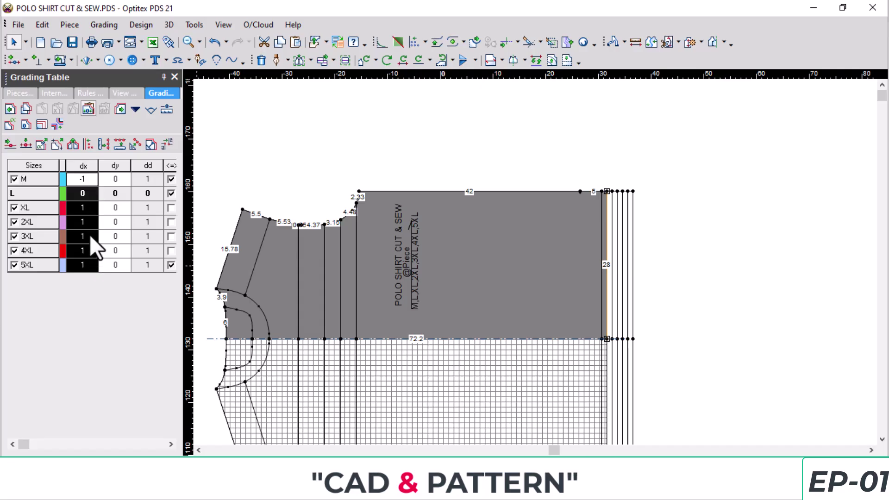
Step: Set the hem line's dx grading to 2 for sizes 3XL, 4XL and 5XL
left_click_drag(88, 233, 87, 256)
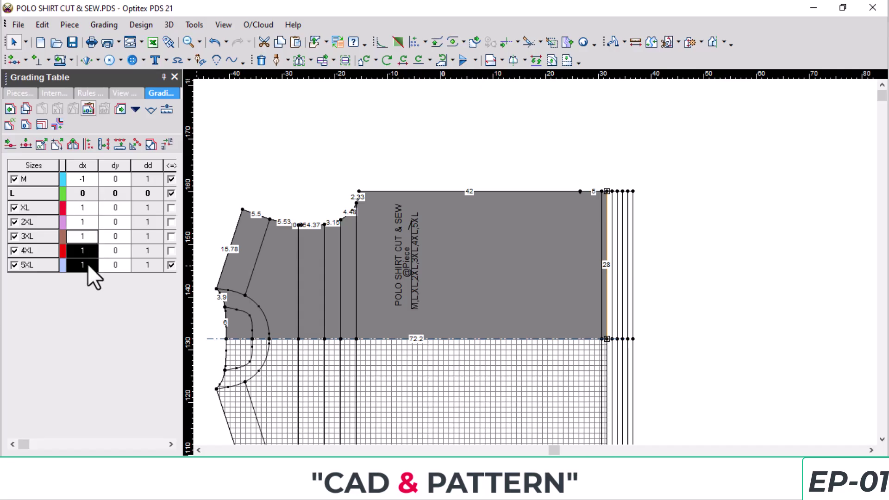
type("3")
key("Return")
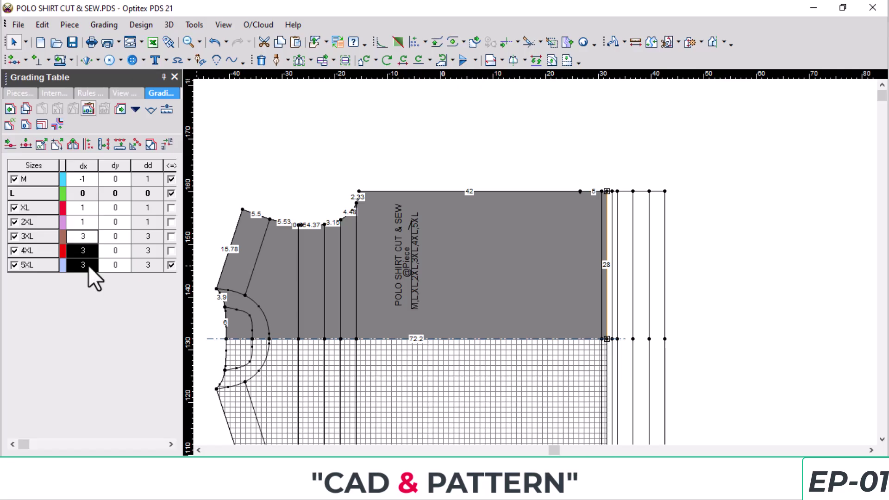
type("2")
key("Return")
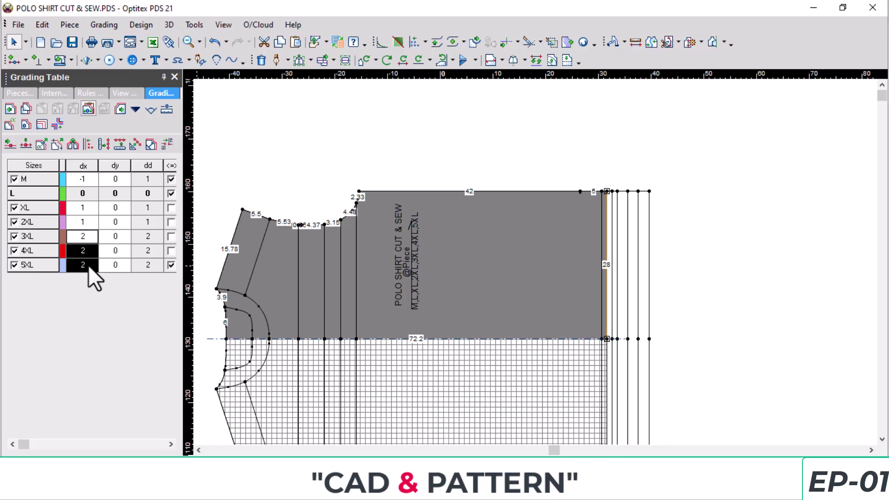
left_click(574, 259)
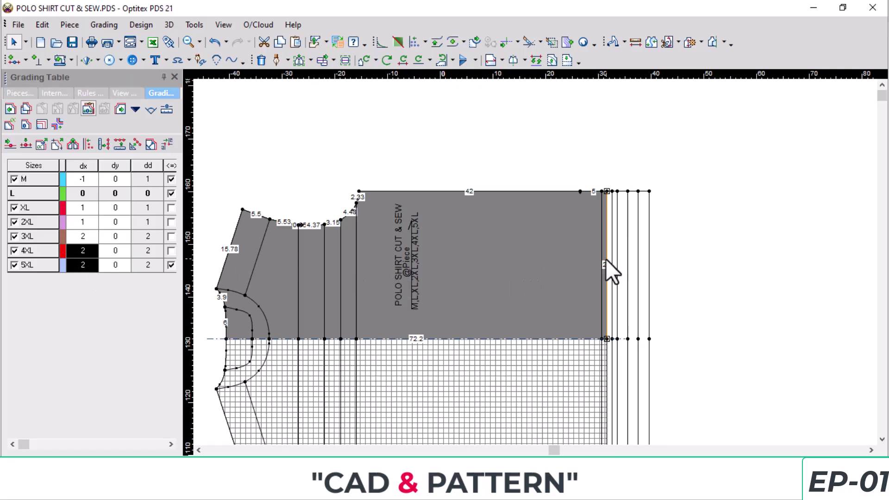
Step: Check the tech pack widths and grade the hem's side seam corner with dy -2 for M and 2 for XL and 2XL
scroll(595, 242, "up", 1)
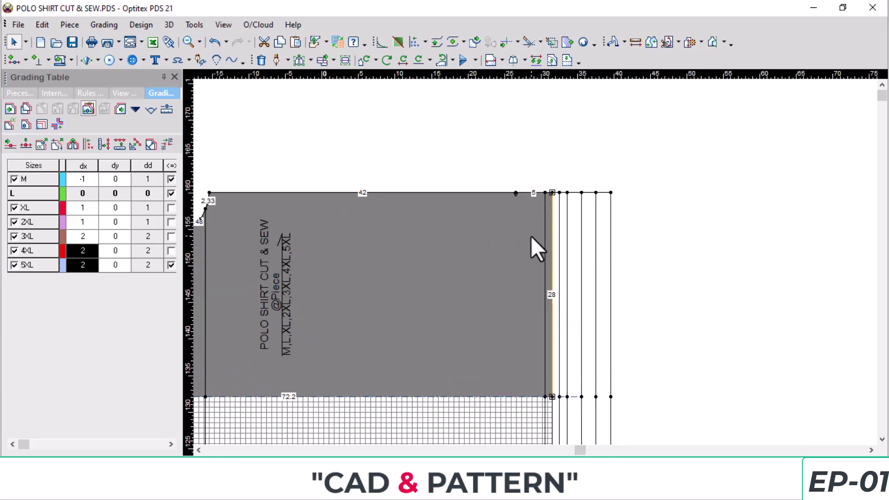
left_click(552, 191)
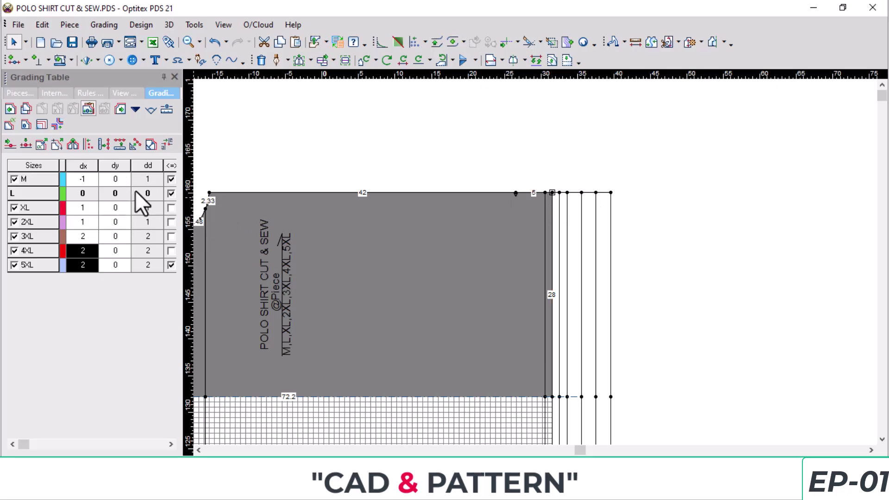
left_click(121, 194)
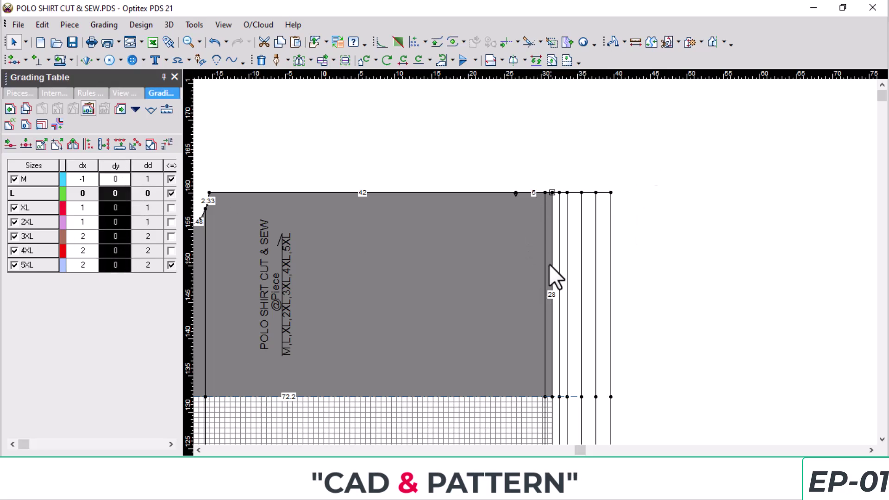
key("alt+Tab")
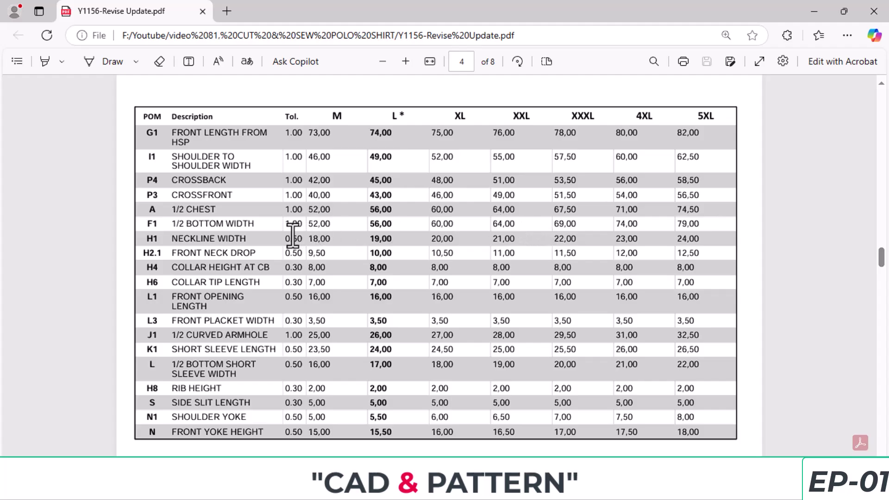
left_click(433, 489)
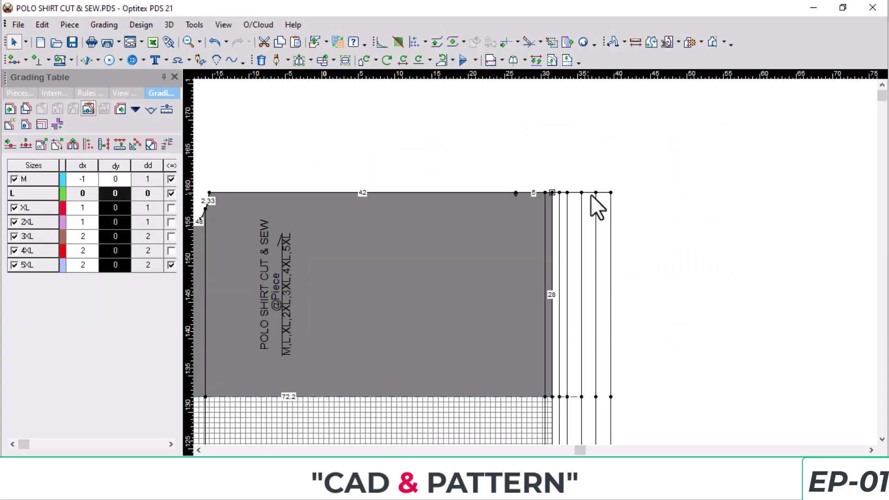
left_click(122, 180)
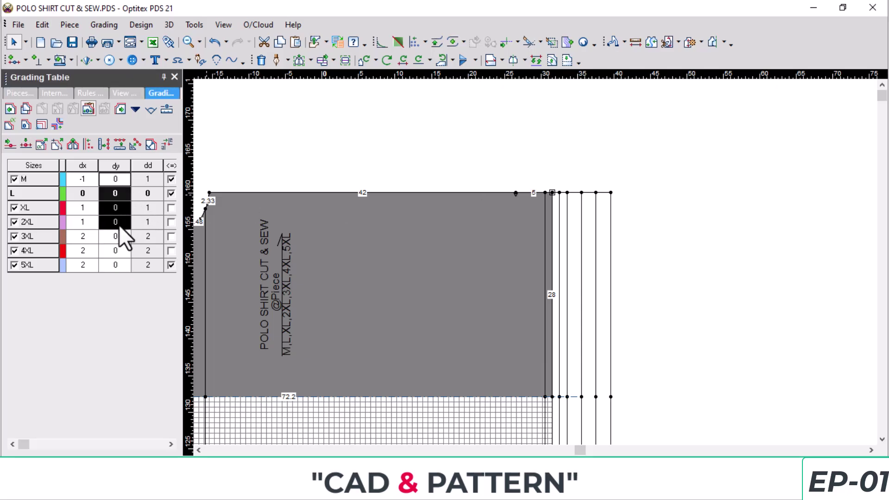
type("-2")
key("Return")
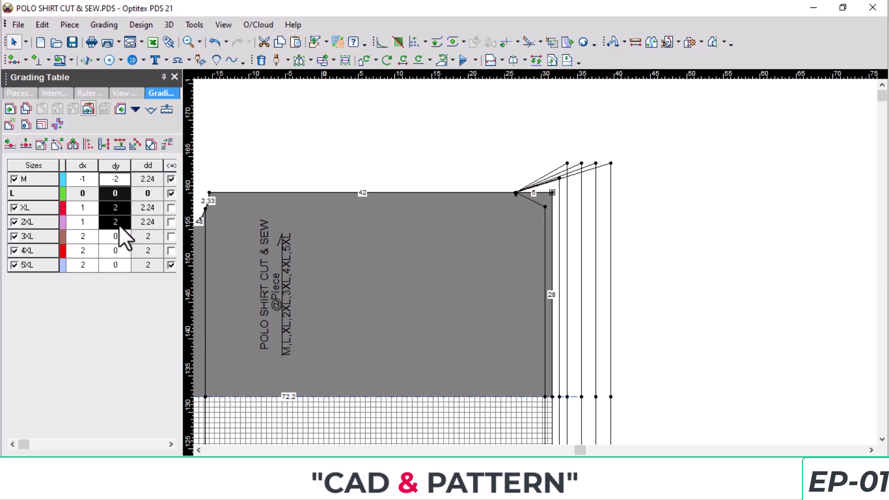
Step: Set the hem side corner's dy grading to 2.25 for sizes 3XL, 4XL and 5XL
left_click_drag(123, 237, 123, 256)
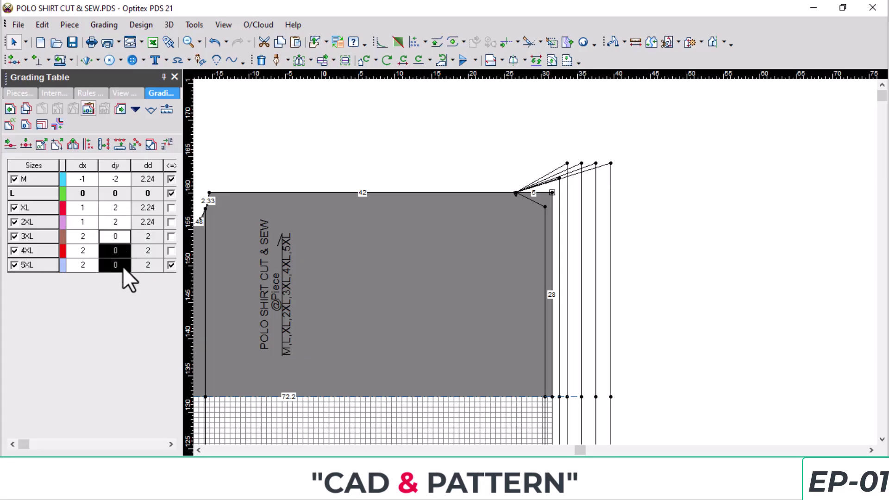
type("2.25")
key("Return")
Step: Set the contour line color preference to By Size Location and apply it
left_click(495, 318)
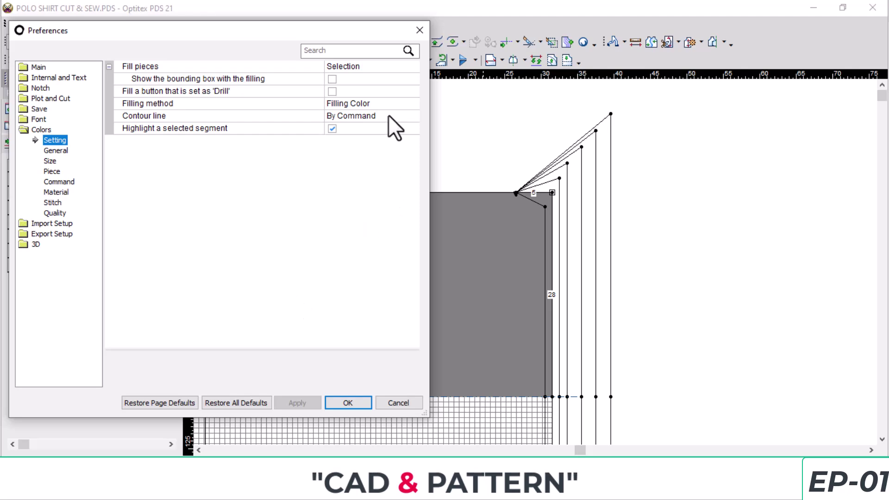
left_click(388, 116)
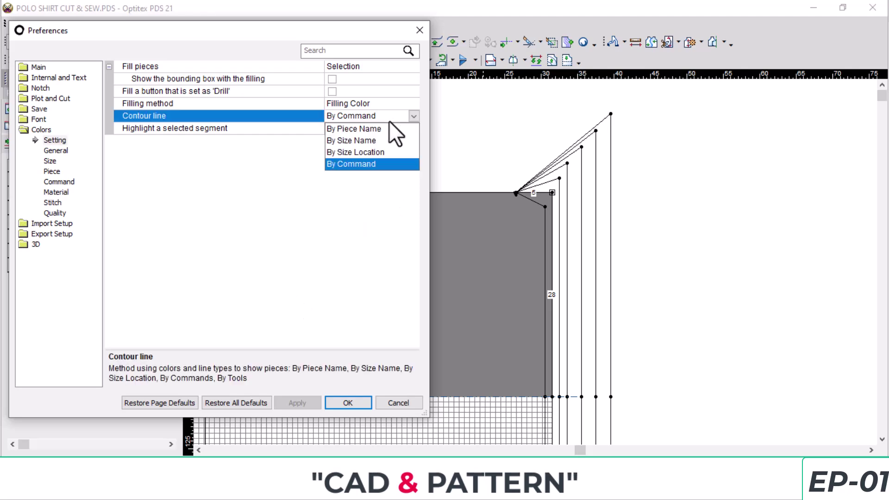
left_click(371, 153)
left_click(291, 401)
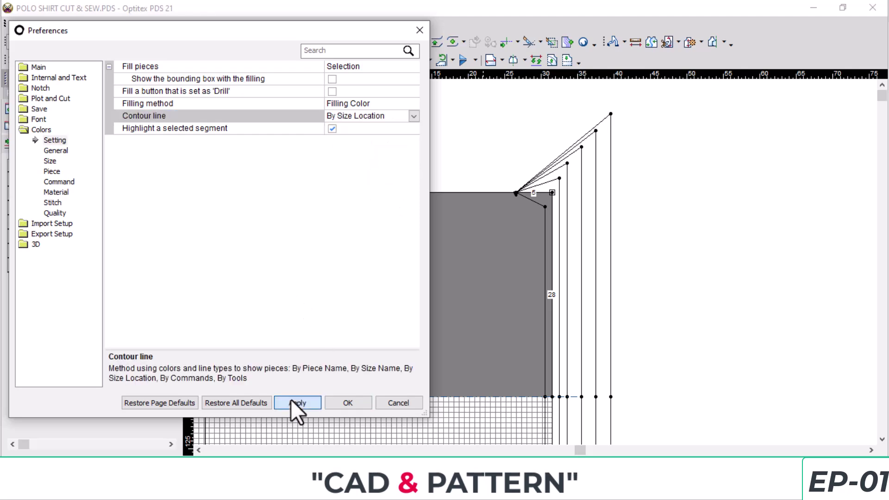
left_click(346, 402)
Step: Copy the hem side corner's full grading to the side slit notch point 5 cm along the side seam
scroll(518, 198, "up", 2)
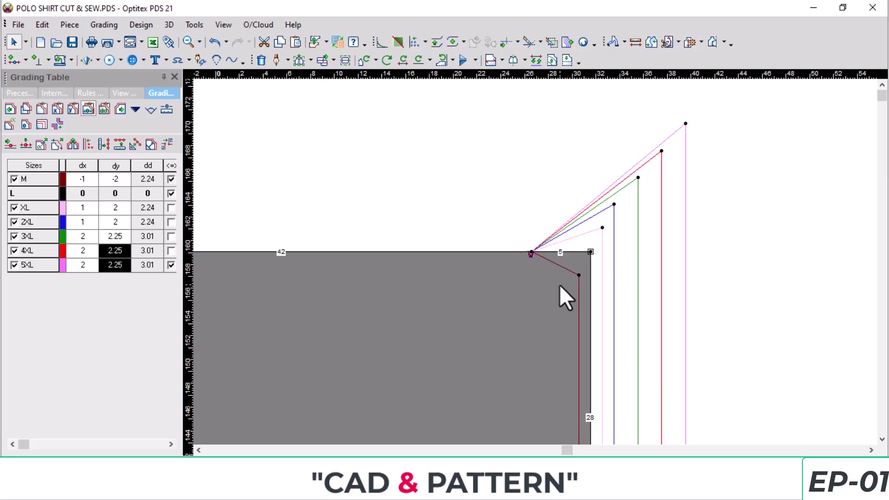
left_click(531, 253)
key("shift+v")
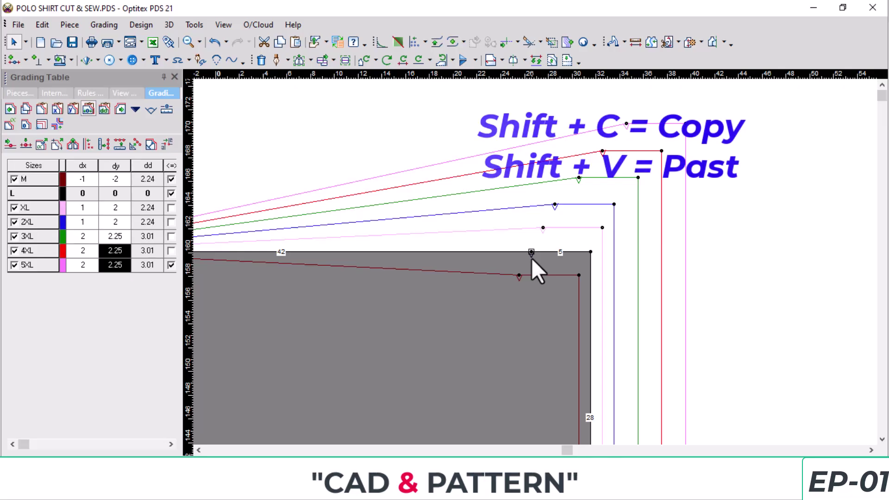
Step: Paste only the copied dy grading onto the underarm point where the side seam meets the armhole
scroll(492, 319, "down", 3)
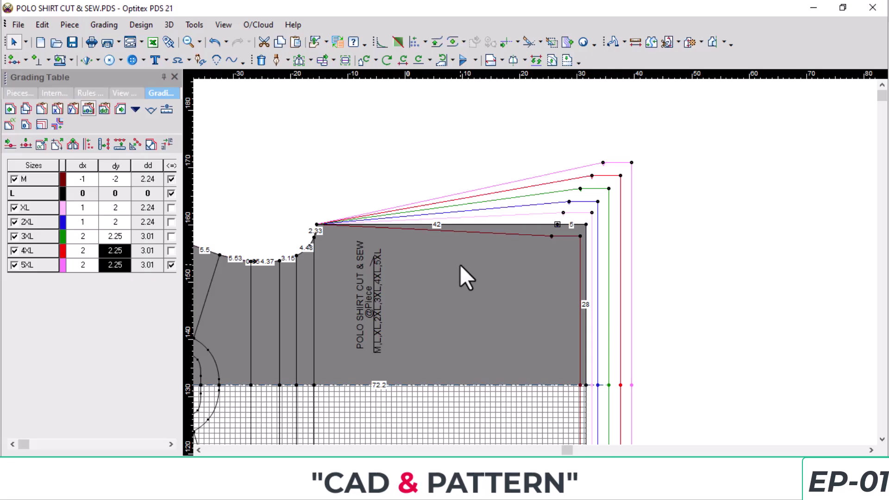
scroll(540, 262, "up", 2)
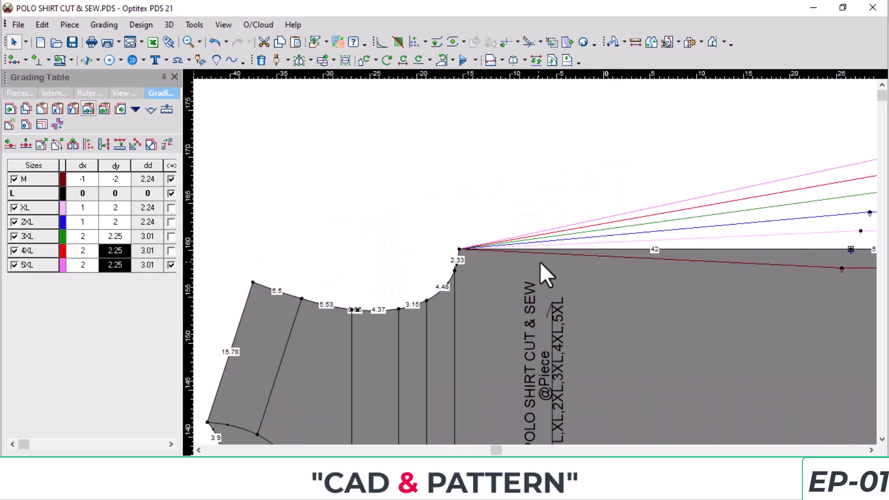
left_click(458, 250)
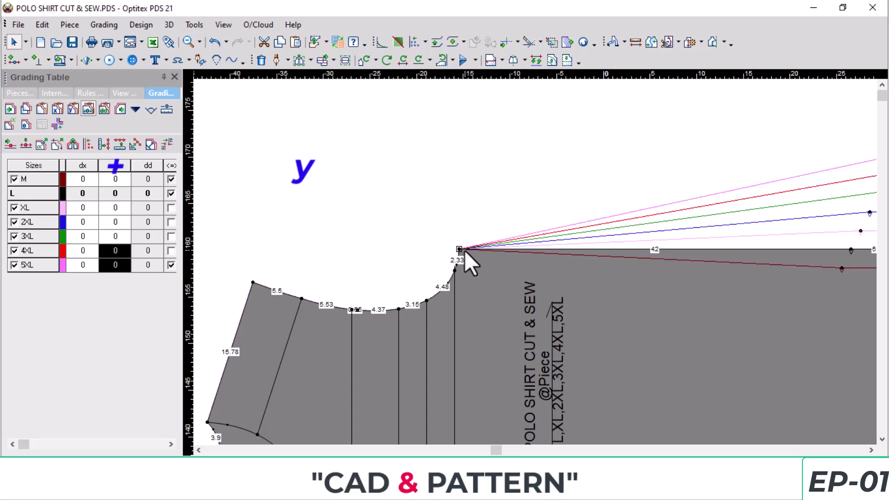
key("shift+y")
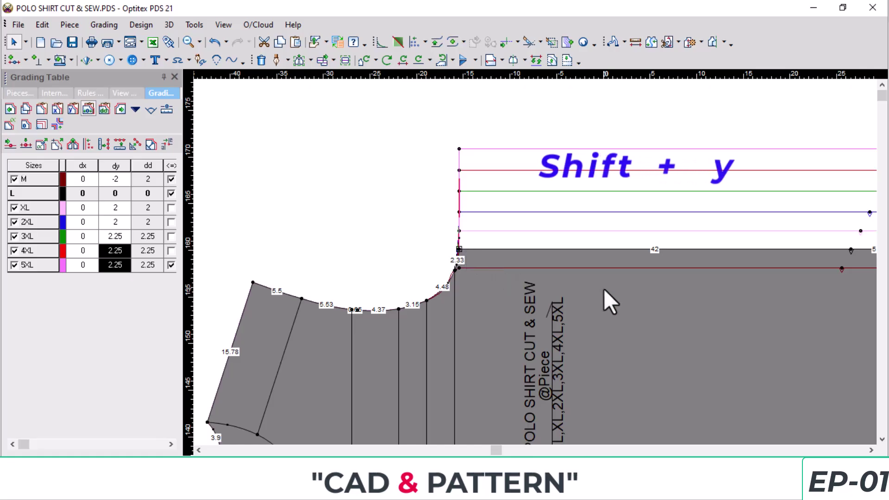
scroll(562, 322, "down", 3)
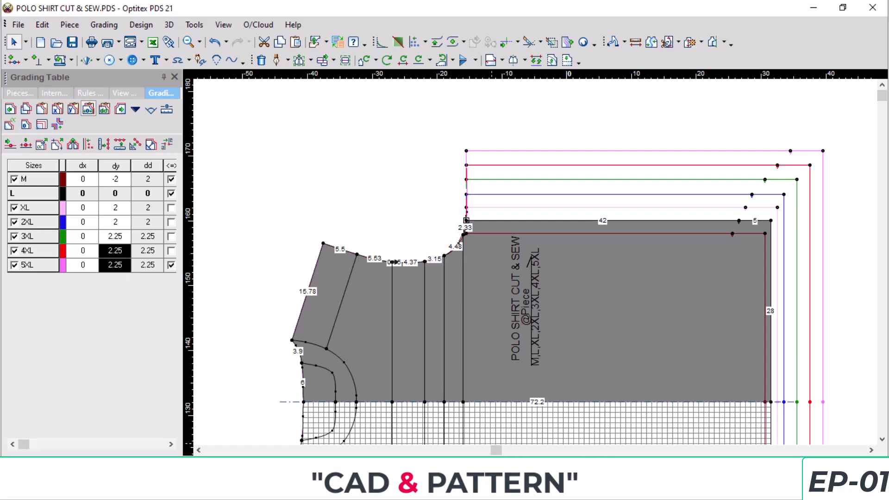
Step: Switch to the Y1156 tech pack's measurement chart in Edge and open the Windows Calculator beside it
key("alt+Tab")
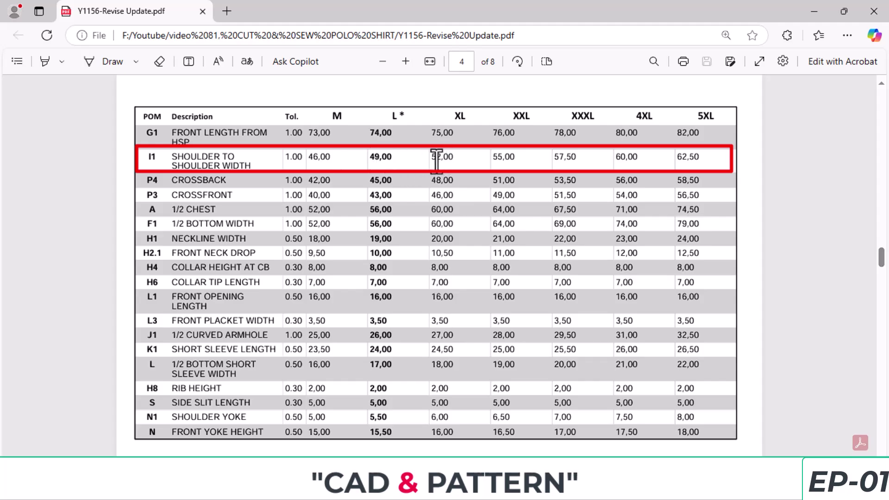
key("super+s")
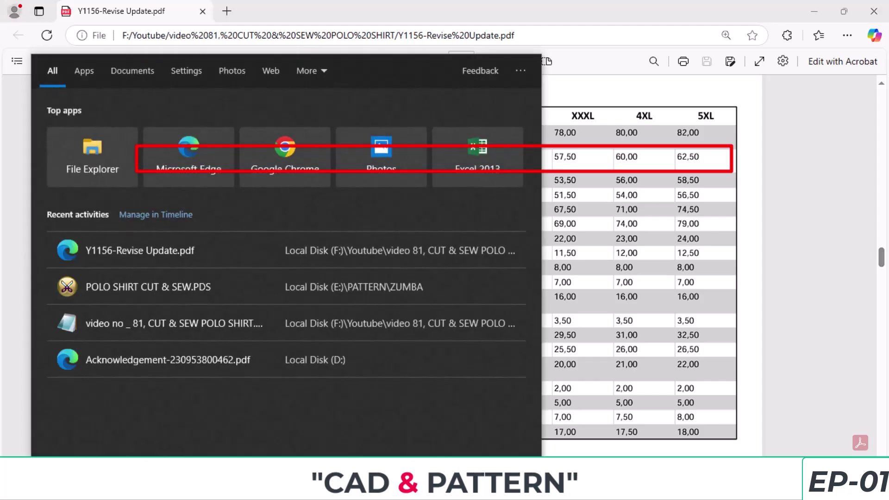
type("C")
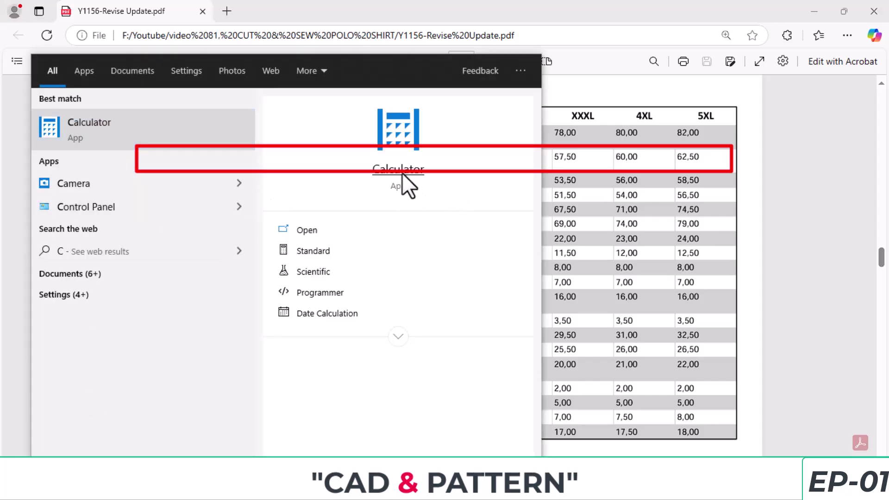
left_click(402, 173)
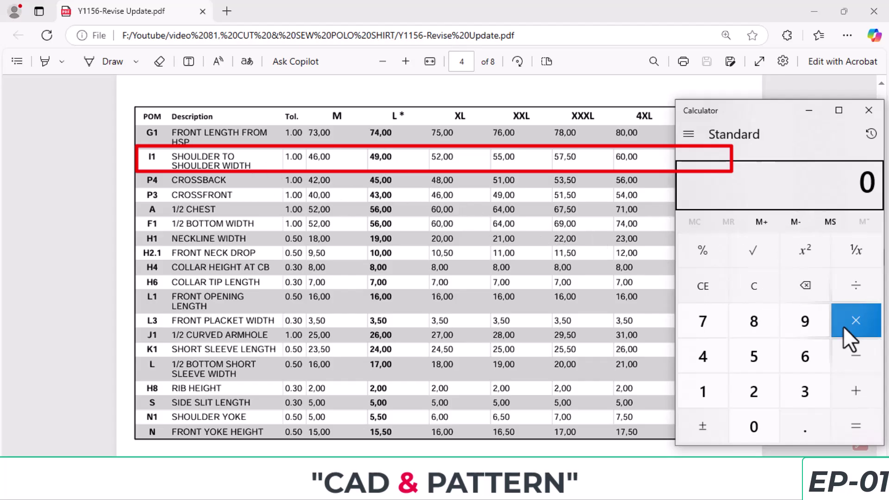
Step: Calculate the shoulder-to-shoulder width difference between sizes L and M as 49 minus 46
left_click(708, 360)
left_click(810, 322)
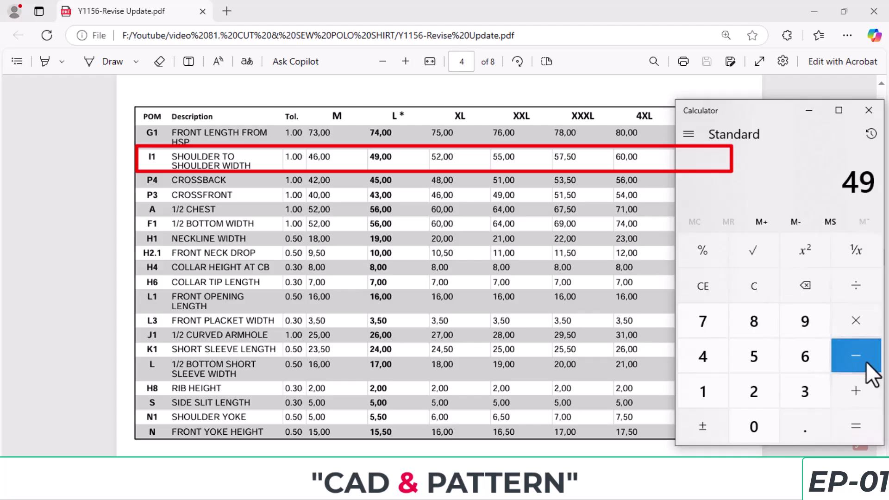
left_click(856, 356)
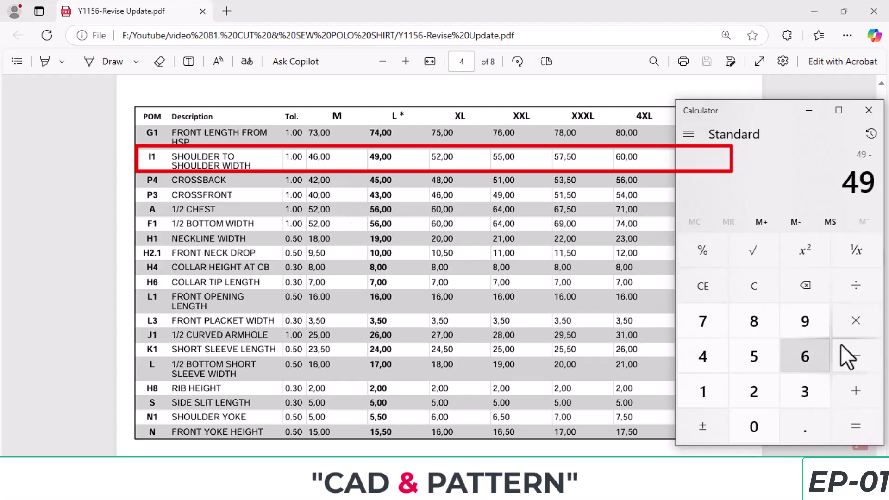
left_click(706, 357)
left_click(808, 356)
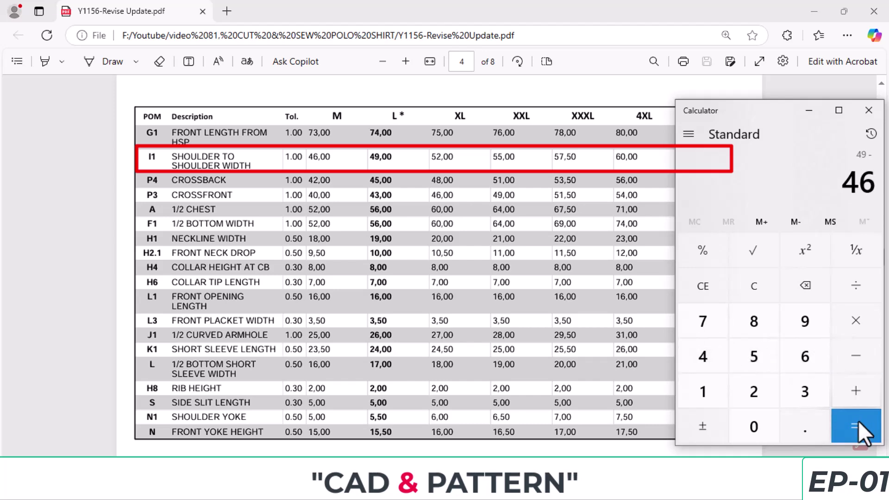
left_click(858, 420)
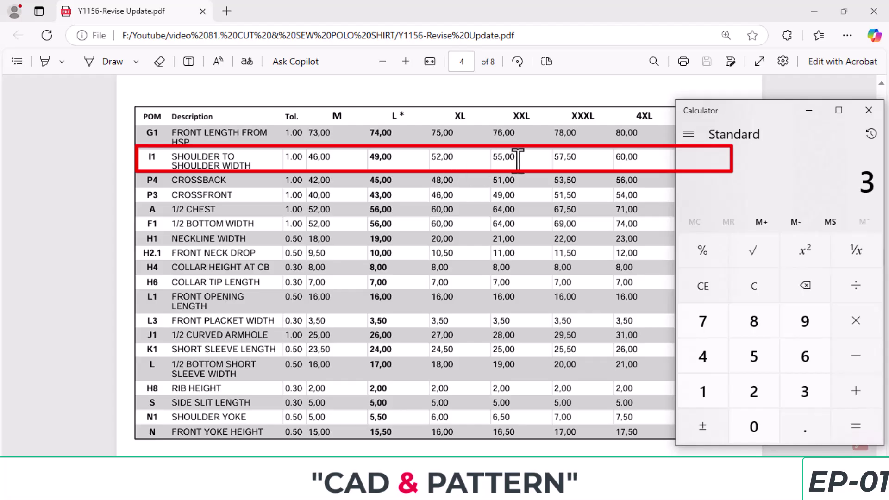
Step: Calculate the shoulder-to-shoulder width difference between XXXL and XXL as 57.5 minus 55, and return to Optitex
left_click(760, 349)
left_click(703, 321)
left_click(806, 427)
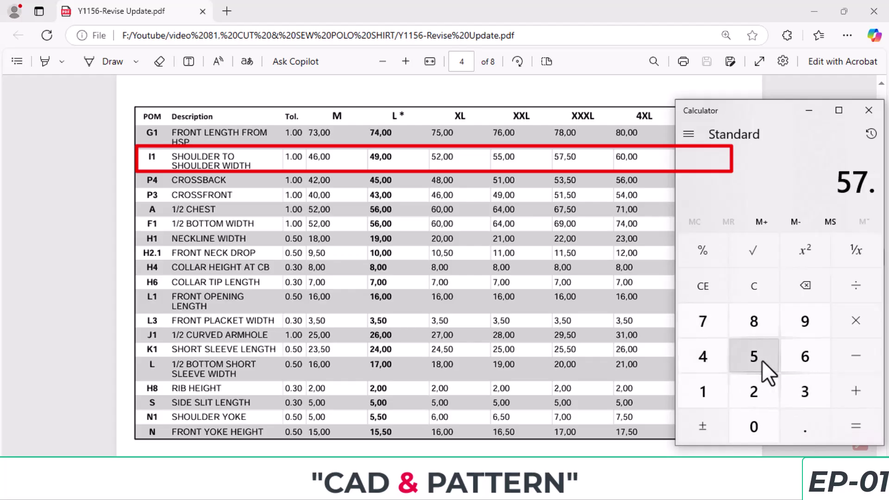
left_click(762, 360)
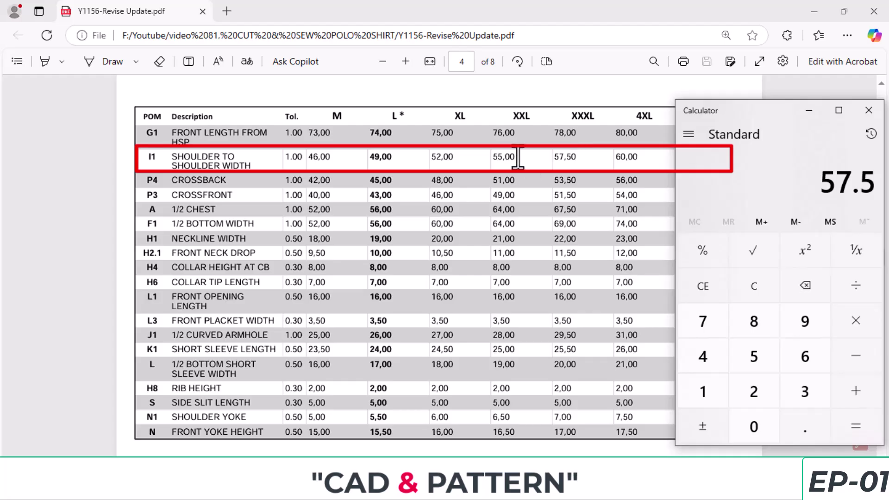
left_click(854, 360)
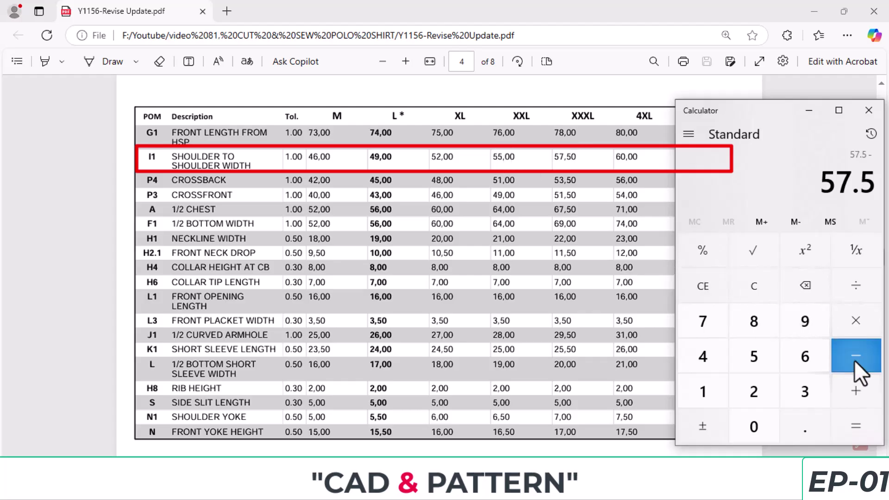
double_click(752, 357)
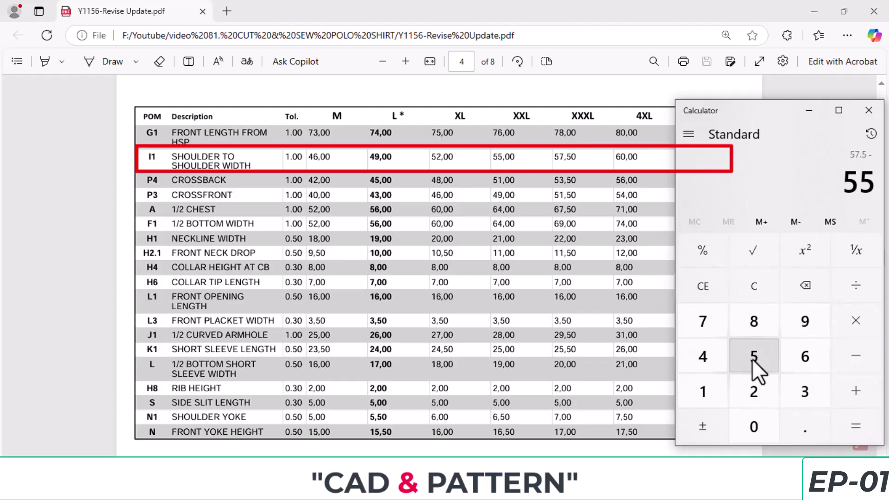
left_click(857, 428)
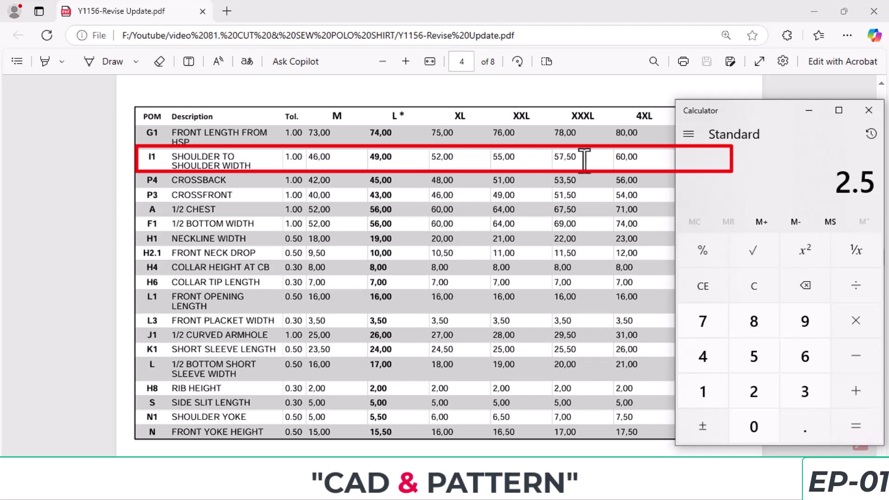
left_click(811, 113)
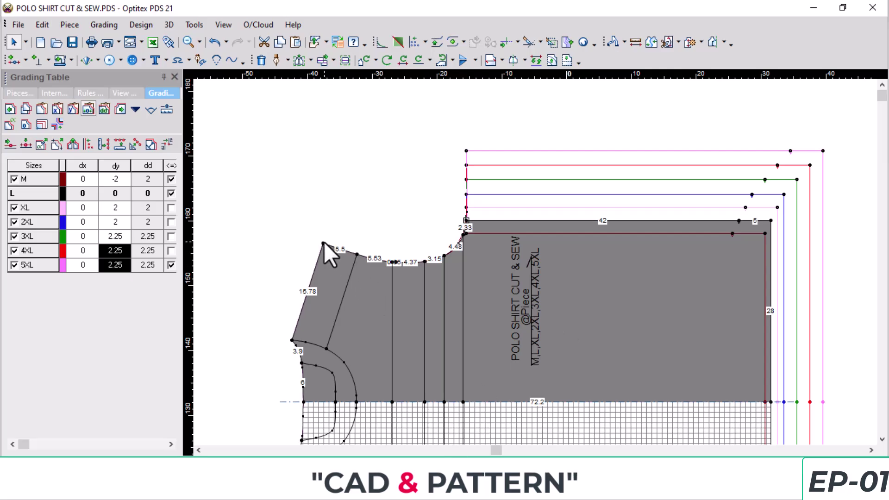
Step: Set the shoulder tip point's dy grading to -1.5 for size M and 1.5 for sizes XL to 5XL
left_click(324, 243)
left_click_drag(115, 179, 122, 279)
type("-1.5")
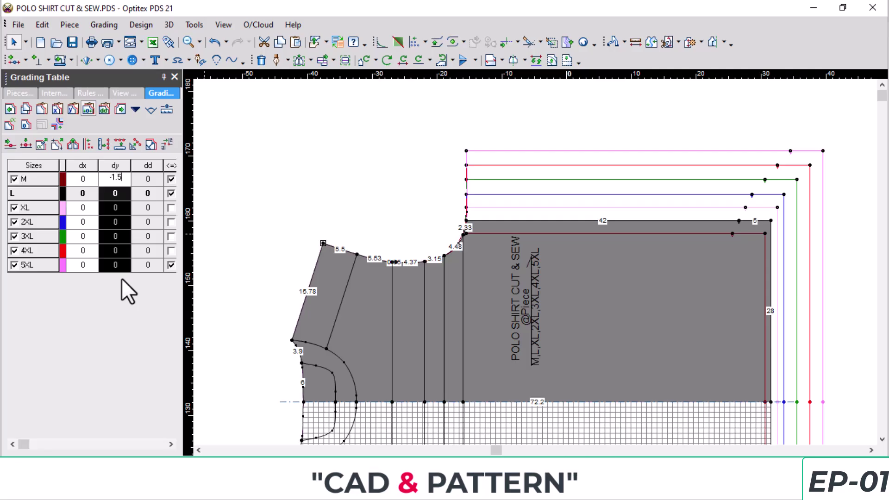
key("Return")
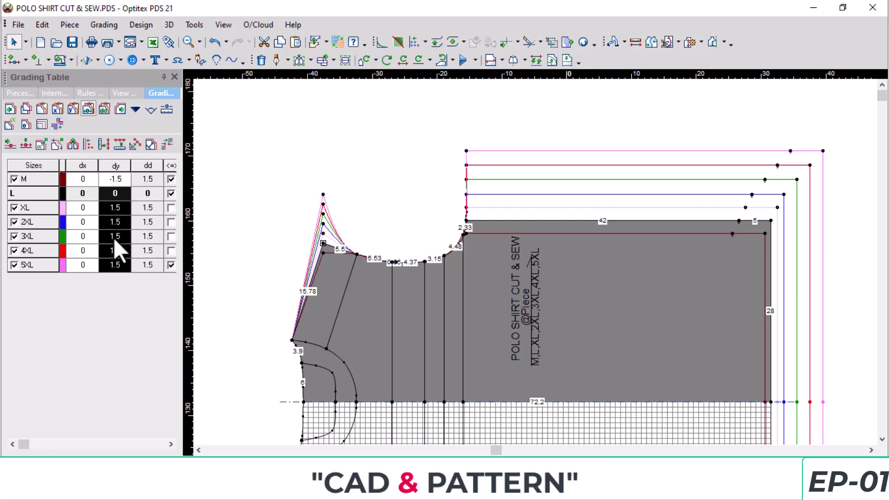
Step: Set the shoulder tip's dy grading to 1.25 for sizes 3XL, 4XL and 5XL, and save the file
left_click_drag(119, 235, 120, 255)
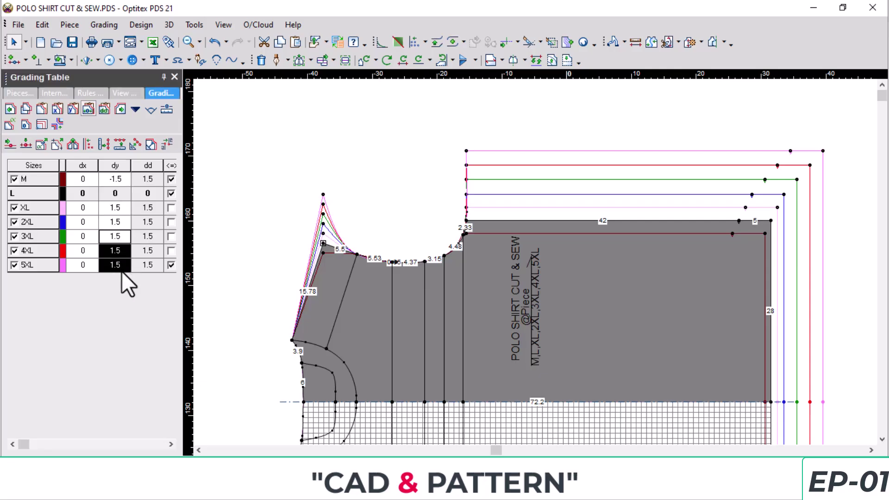
type("1.25")
key("Return")
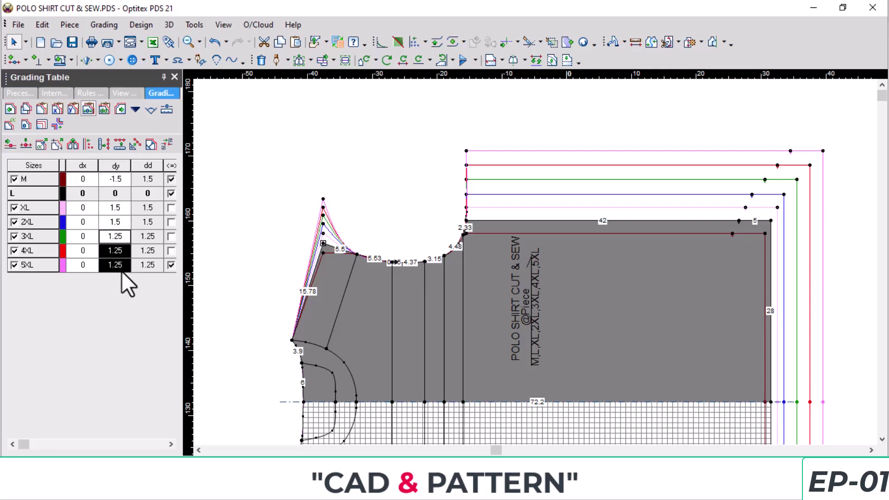
left_click(72, 41)
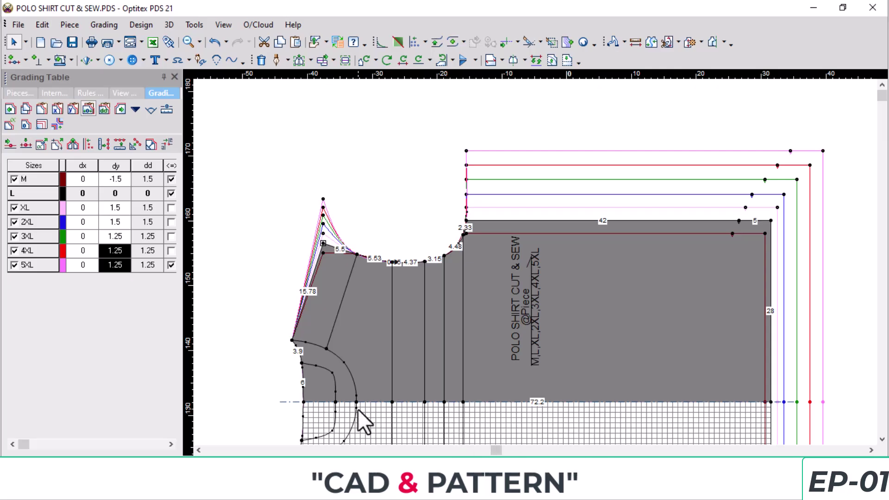
Step: Copy the shoulder tip's grading and paste only its dy values onto the armhole point between the 0.65 and 4.37 segments
scroll(432, 259, "up", 1)
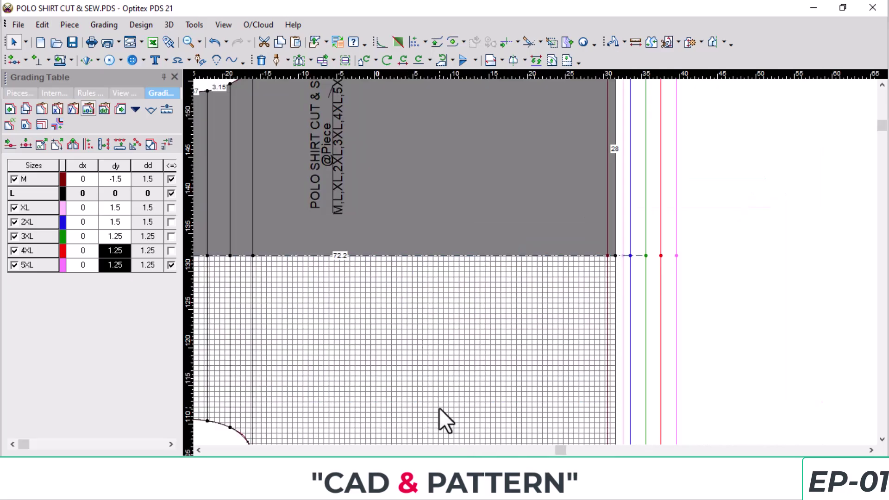
scroll(466, 249, "down", 2)
scroll(391, 172, "up", 2)
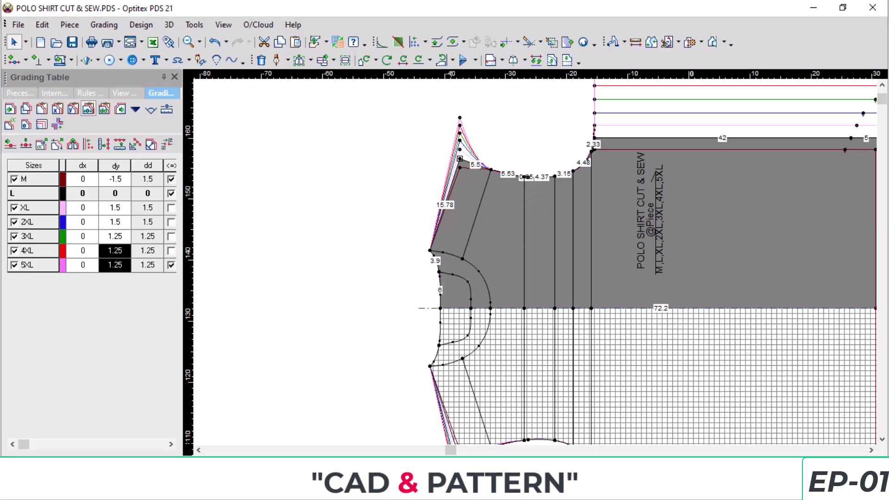
key("alt+Tab")
left_click(25, 111)
scroll(537, 174, "up", 3)
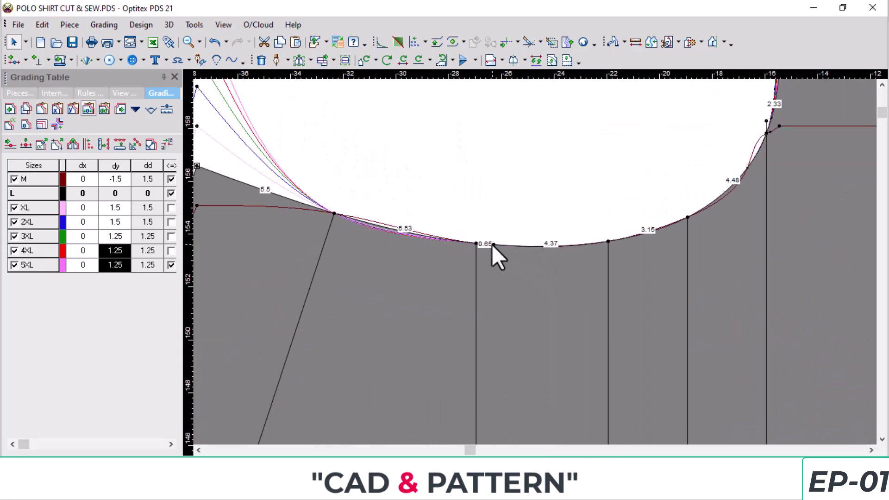
left_click(494, 244)
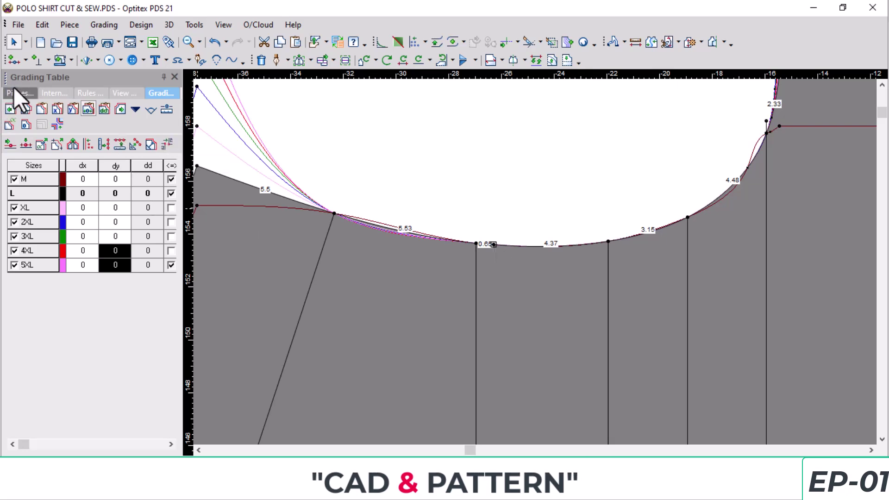
left_click(71, 109)
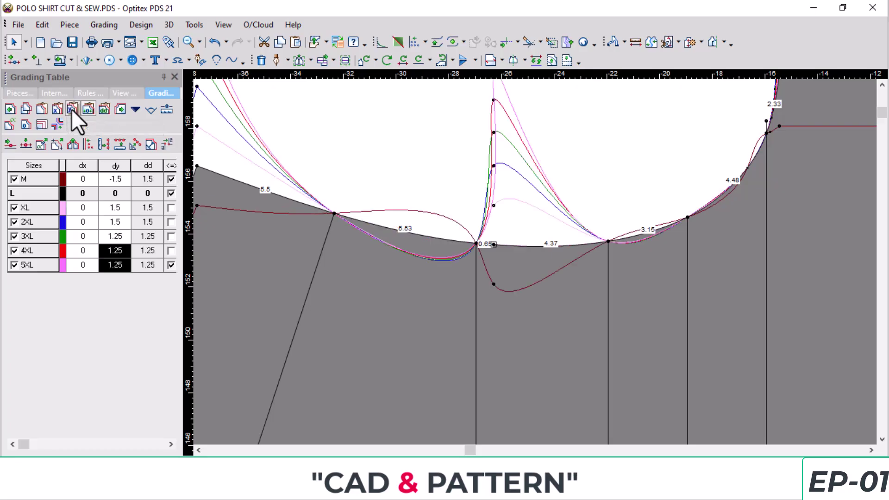
Step: Set the neck-side shoulder point's dy grading to -0.5 for M and 0.5 for XL to 5XL, and save the file
scroll(567, 239, "down", 1)
scroll(567, 239, "down", 1)
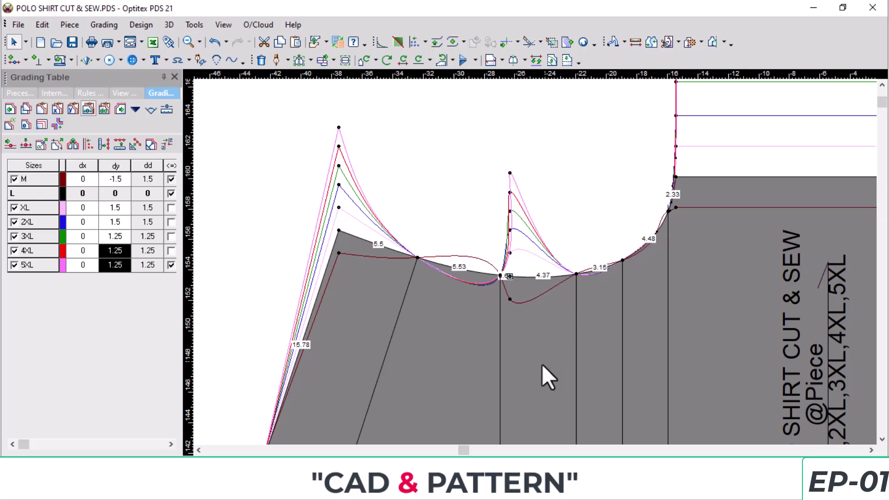
key("alt+Tab")
scroll(537, 288, "up", 4)
scroll(509, 278, "up", 2)
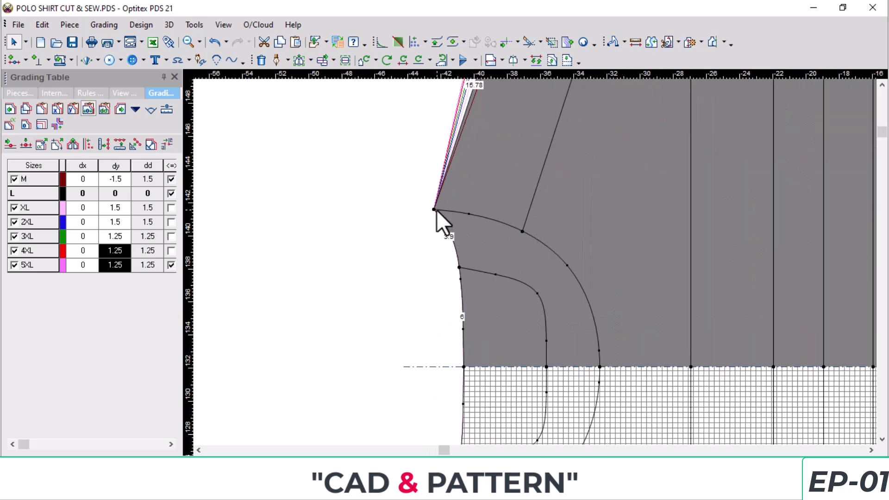
left_click(435, 211)
left_click_drag(120, 180, 118, 230)
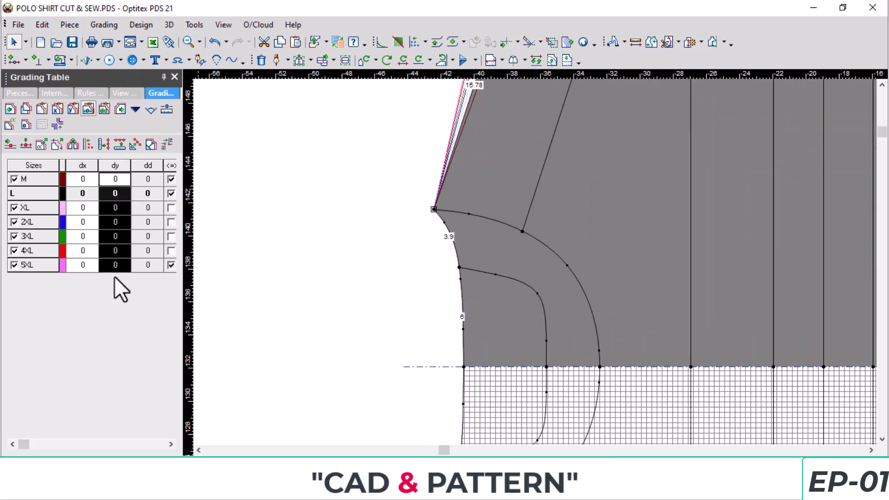
type("0.5")
key("Return")
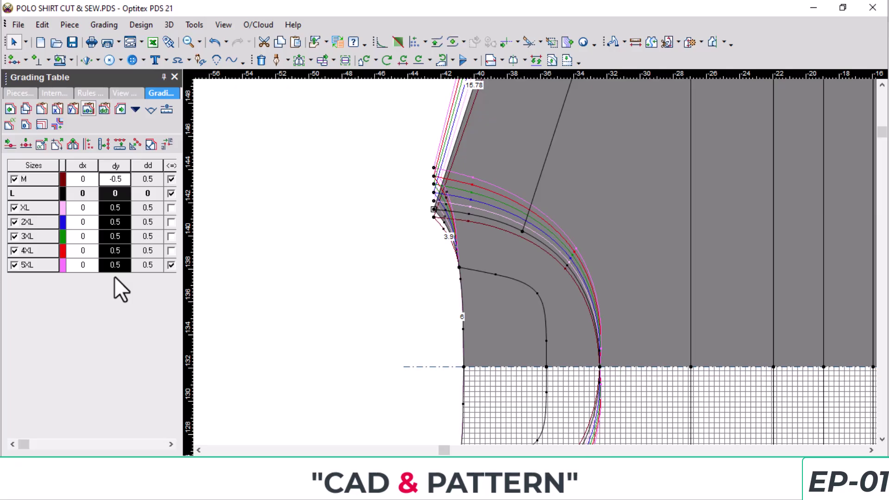
left_click(73, 43)
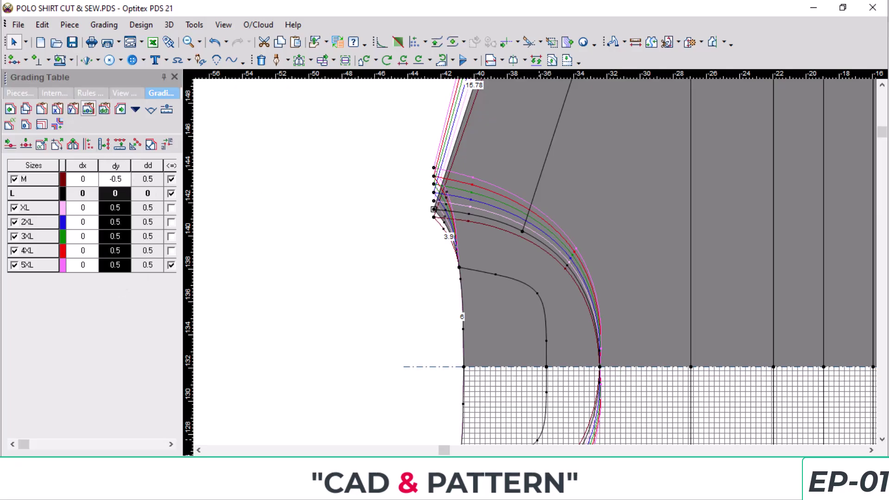
Step: Following the tech pack, set the front neckline's centre point dx grading to -0.5 for M and 0.5 for XL to 5XL, and save
scroll(718, 254, "down", 3)
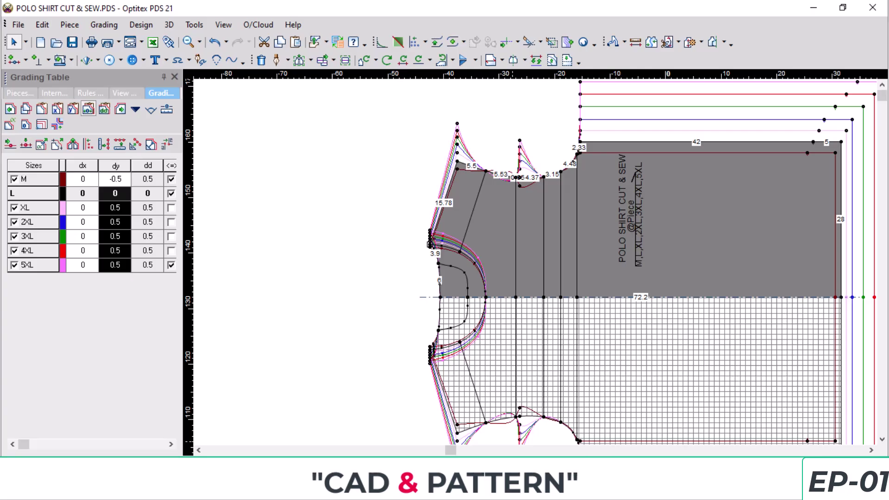
key("alt+Tab")
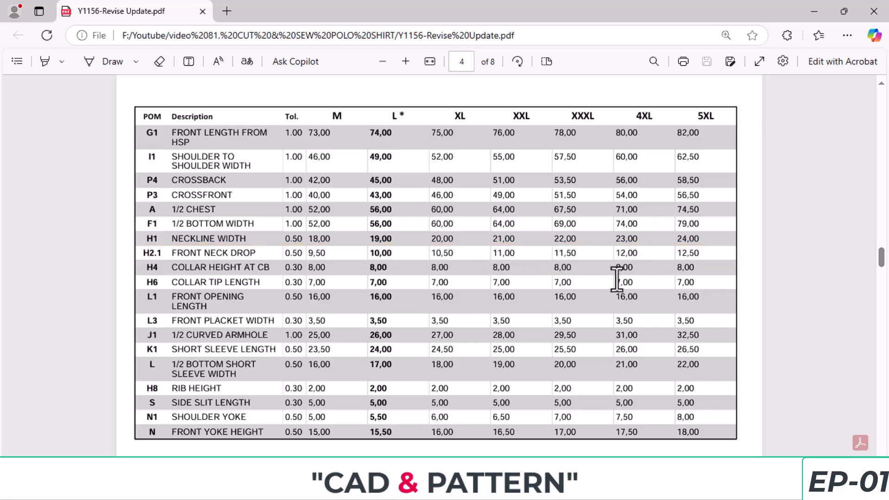
left_click(480, 491)
scroll(516, 297, "up", 4)
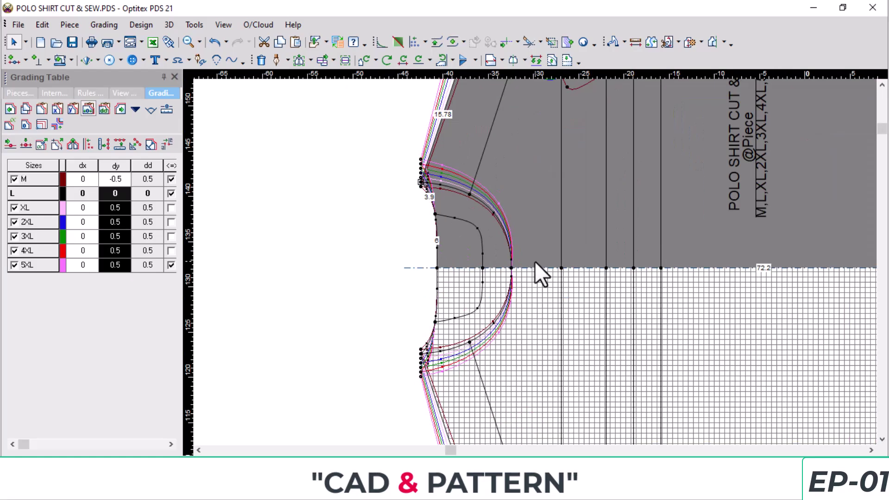
left_click(496, 274)
left_click_drag(84, 179, 88, 273)
type("0.5")
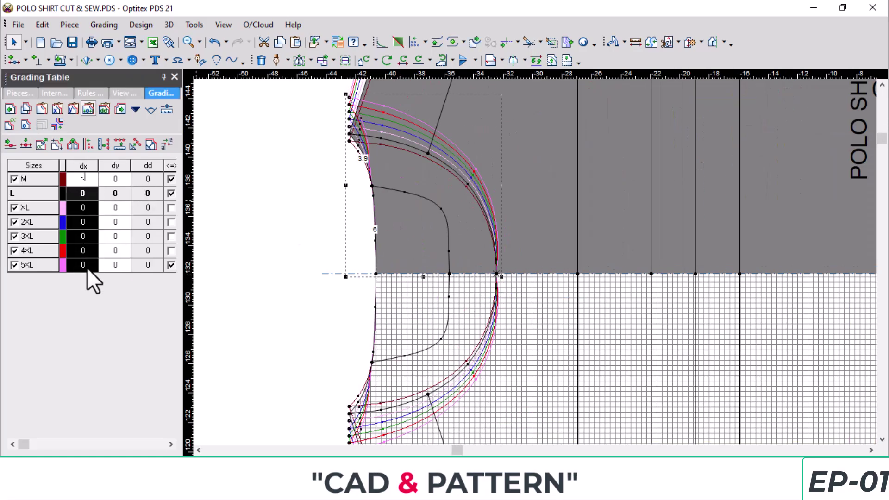
key("Return")
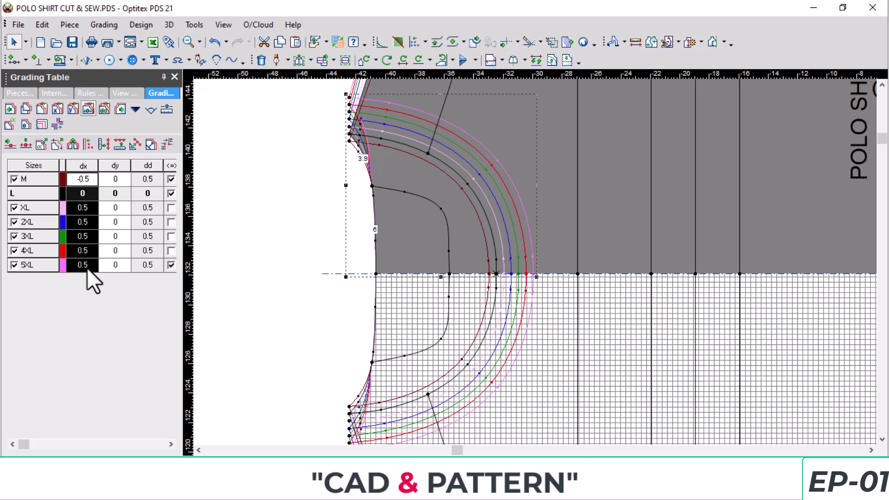
left_click(77, 40)
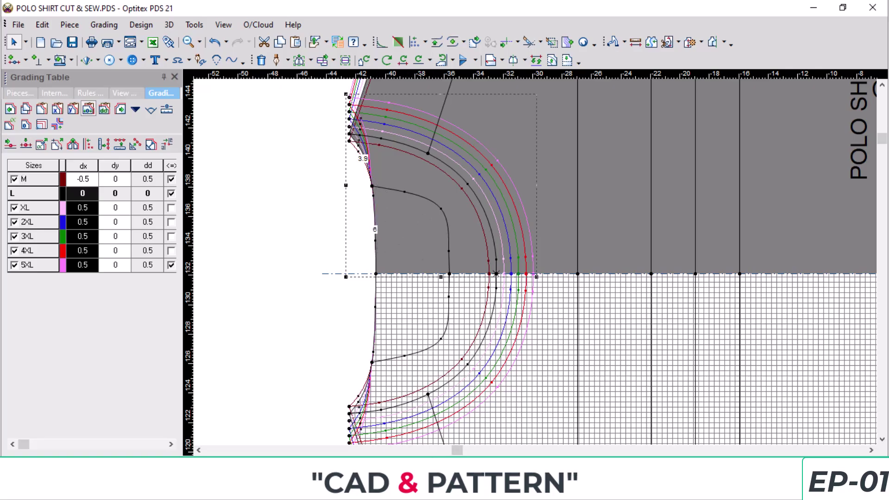
Step: Check the tech pack's garment sketches, and copy the neck-side shoulder point's grading onto the inner neck curve's start point on the back neckline
key("alt+Tab")
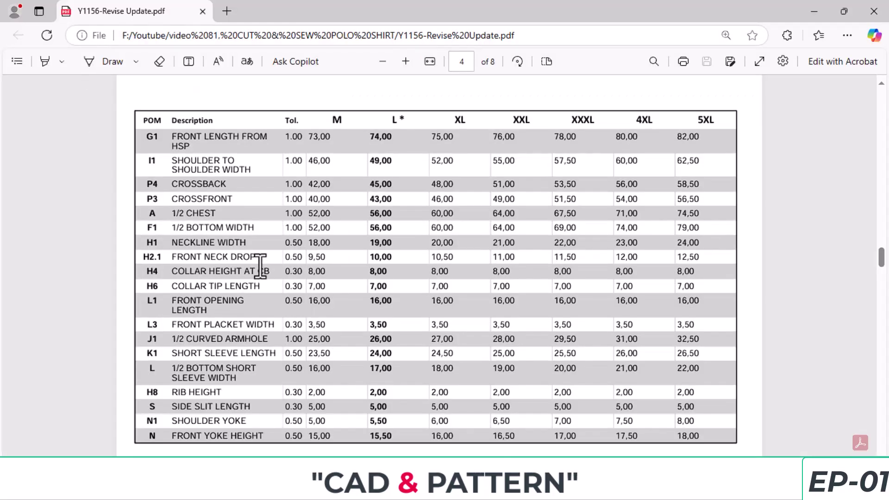
scroll(331, 296, "up", 10)
scroll(365, 291, "up", 10)
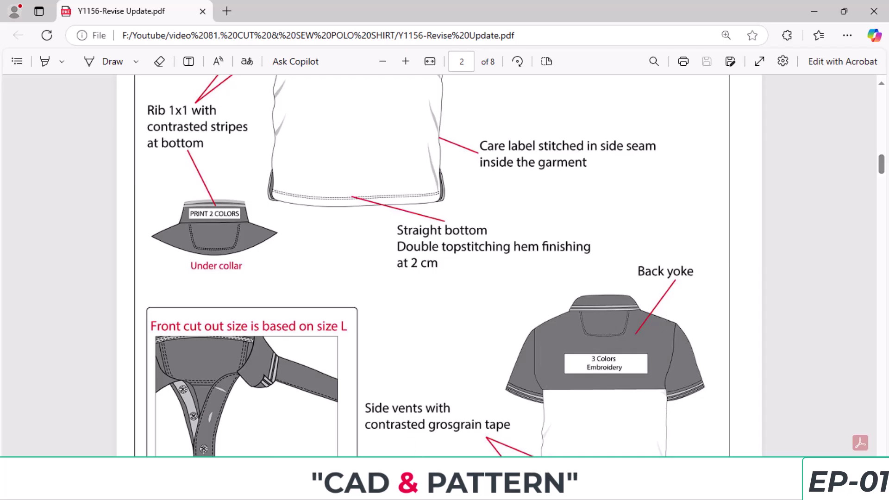
left_click(416, 491)
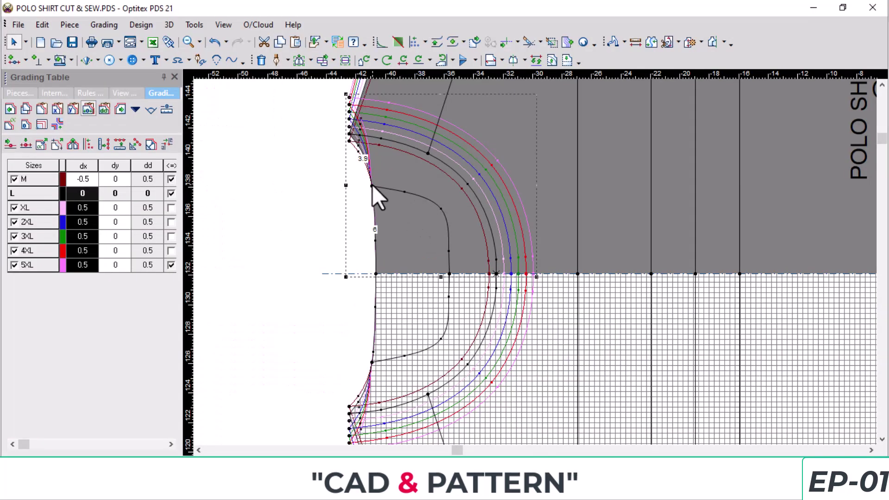
left_click(349, 135)
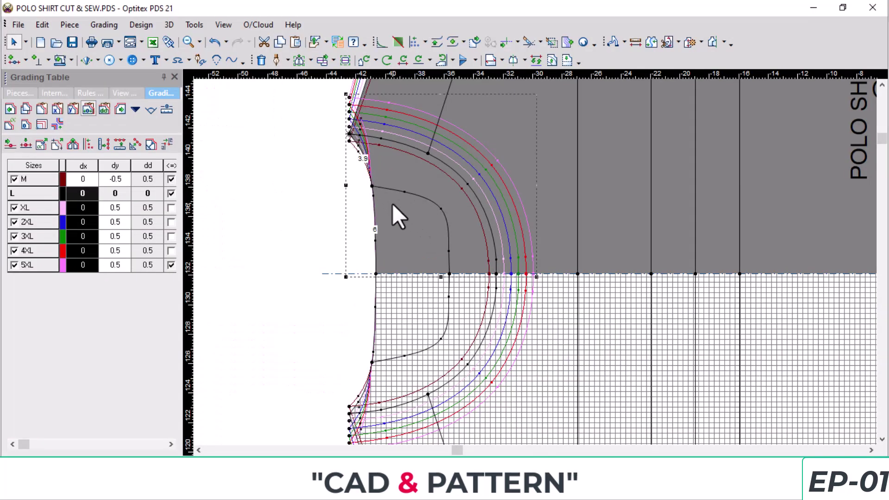
left_click(371, 185)
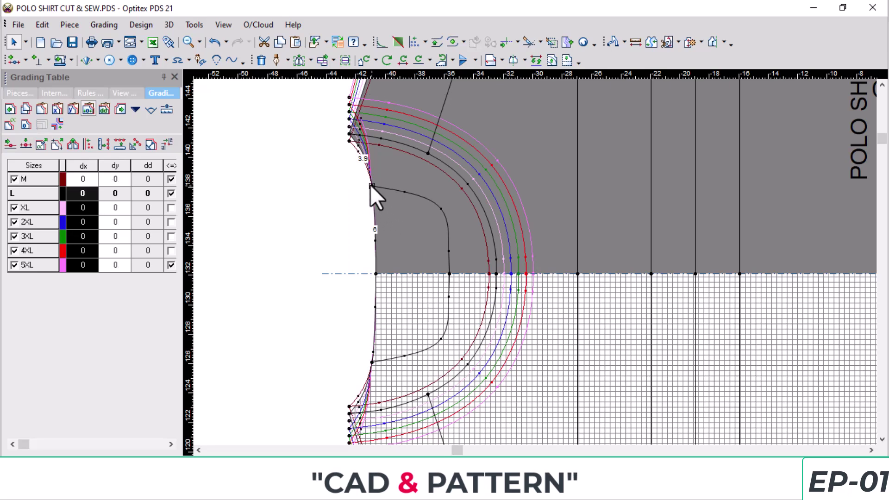
key("ctrl+v")
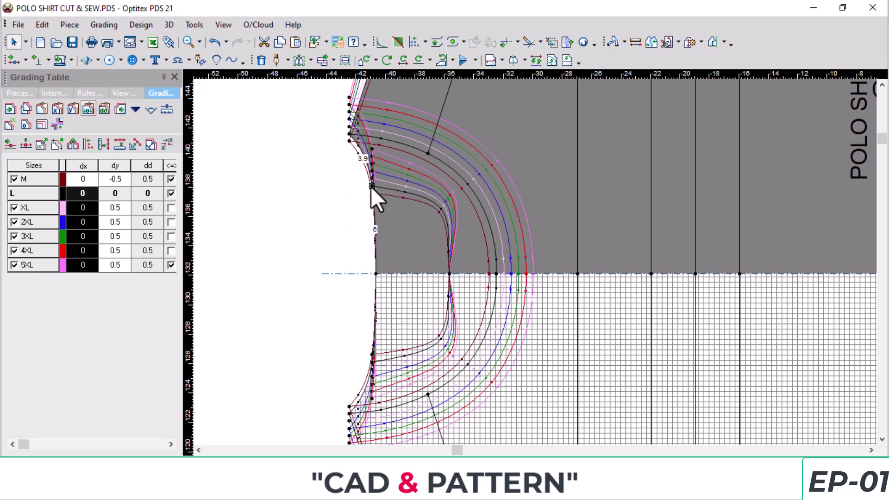
Step: Copy the front neckline centre point's grading onto the inner neck curve's centre point on the fold line
scroll(381, 190, "up", 2)
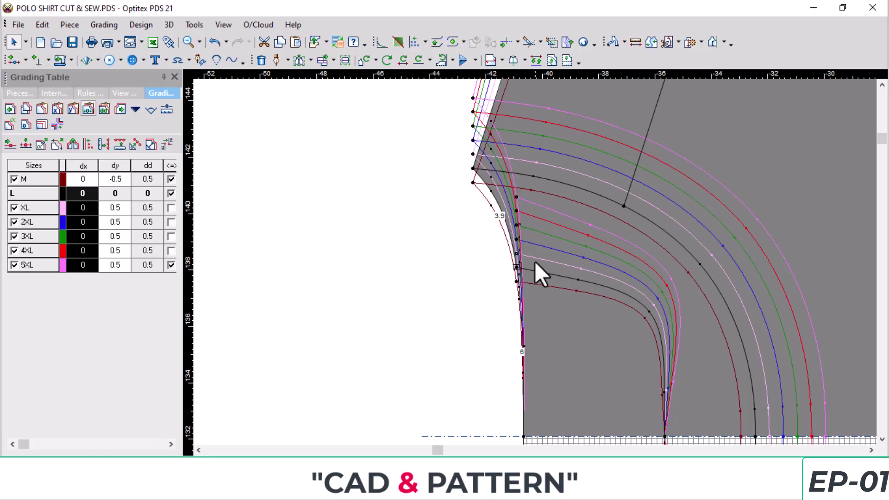
scroll(534, 261, "up", 3)
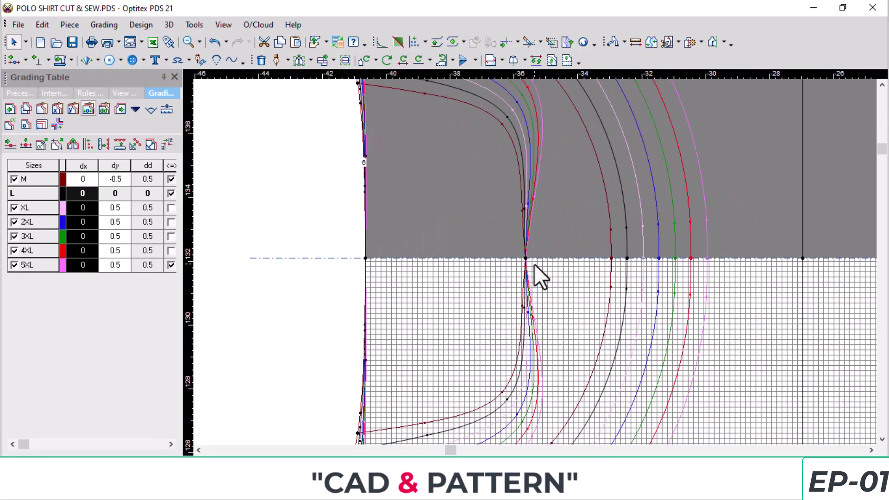
left_click(666, 254)
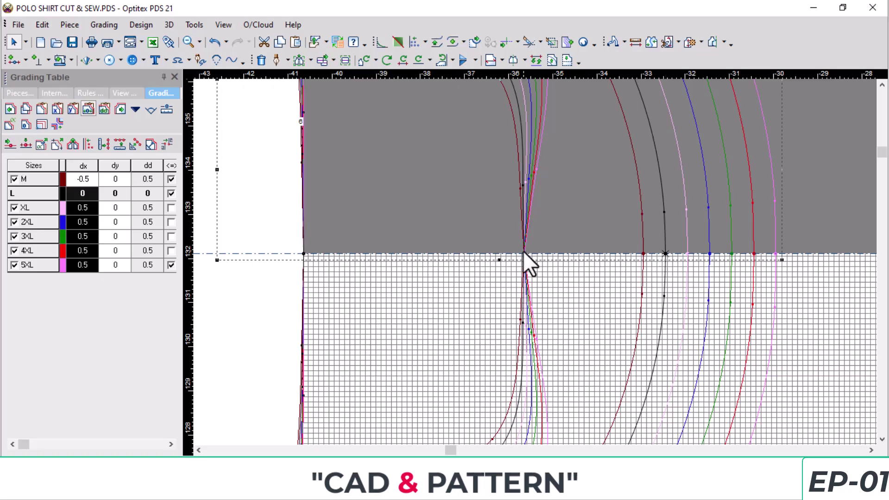
key("ctrl+v")
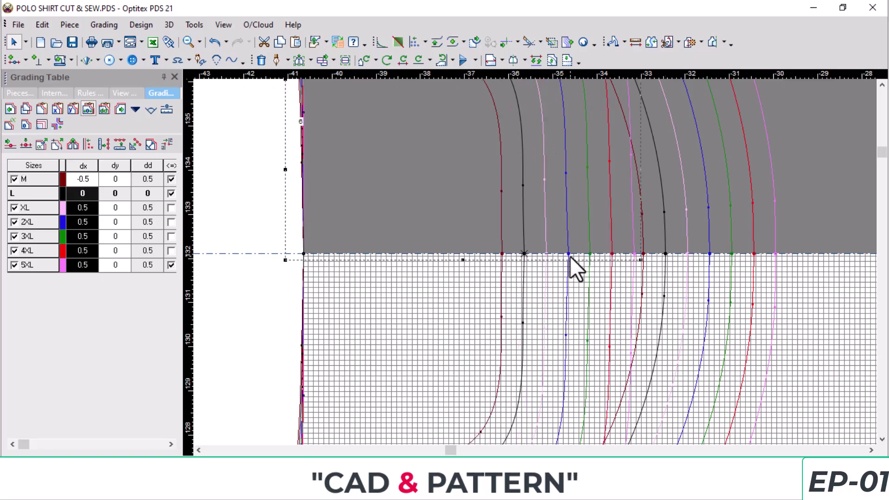
Step: Examine the tech pack's measurement sketches and size table for the 1/2 curved armhole across all sizes
scroll(571, 256, "down", 2)
scroll(605, 235, "down", 2)
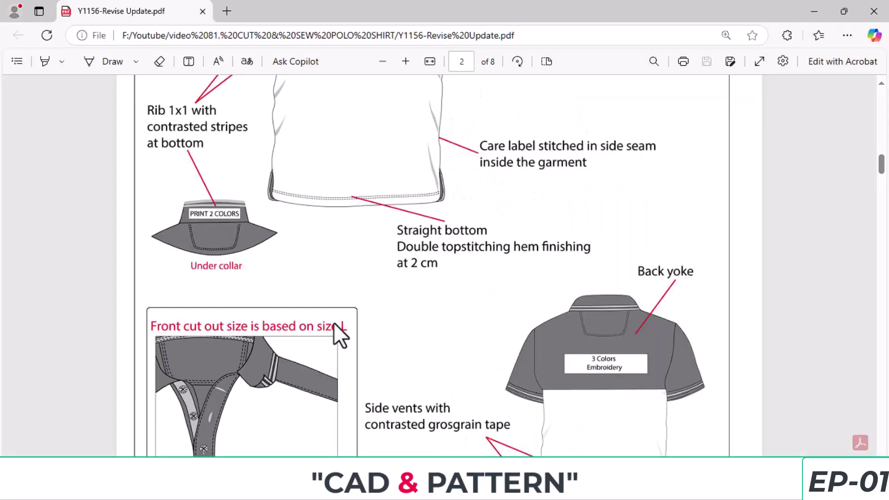
scroll(365, 302, "down", 1)
scroll(365, 302, "down", 20)
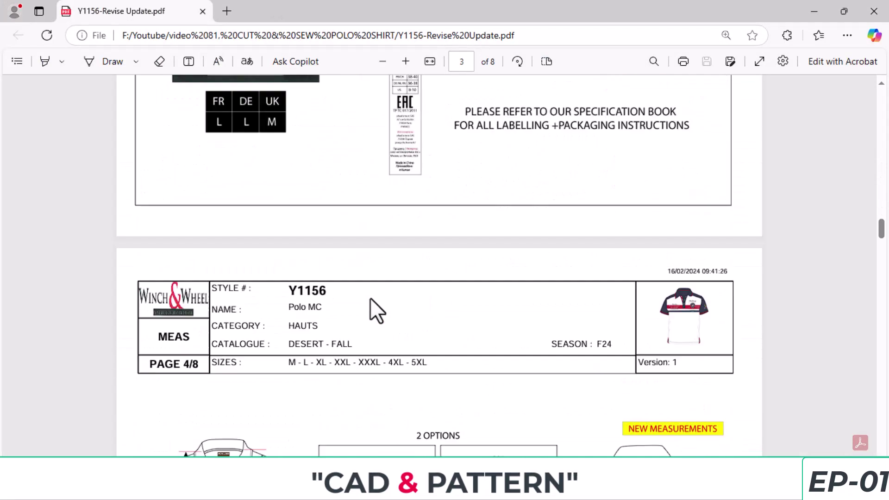
scroll(373, 296, "up", 5)
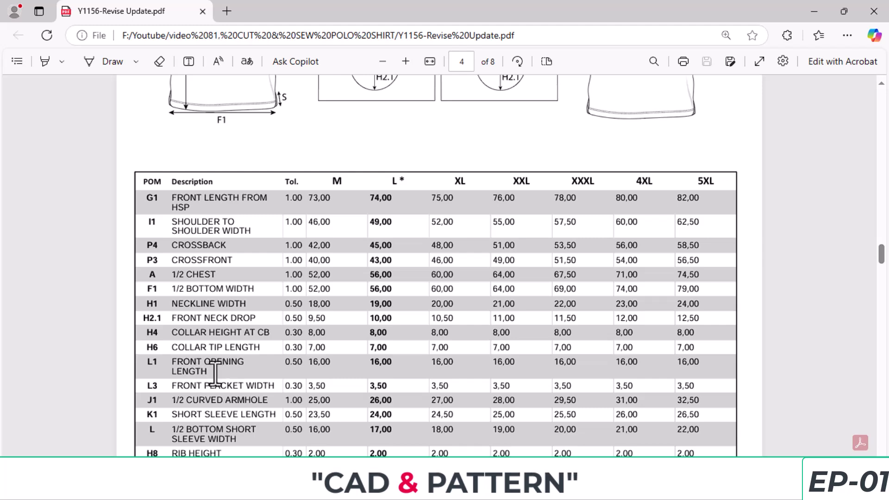
scroll(373, 329, "up", 5)
scroll(383, 346, "down", 7)
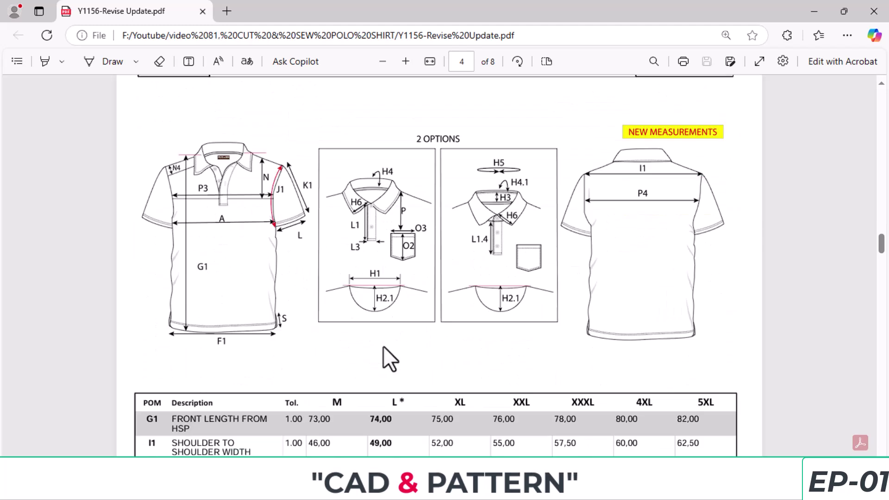
scroll(389, 332, "up", 2)
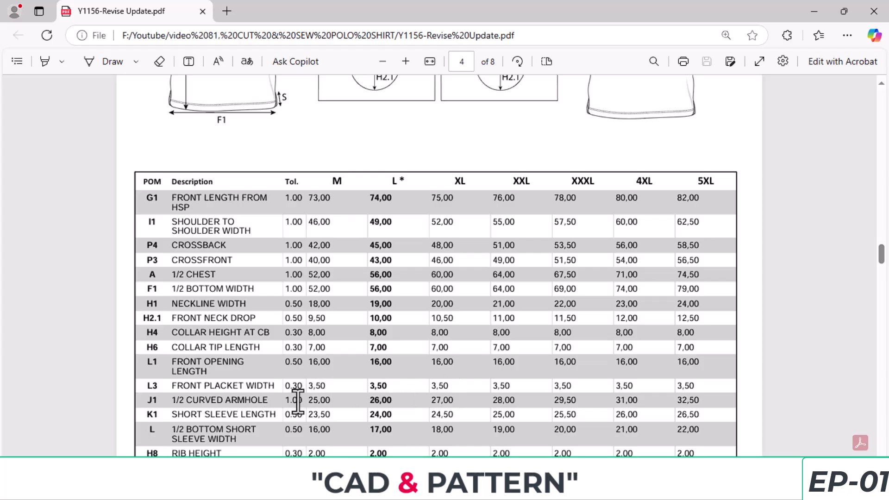
scroll(288, 405, "down", 1)
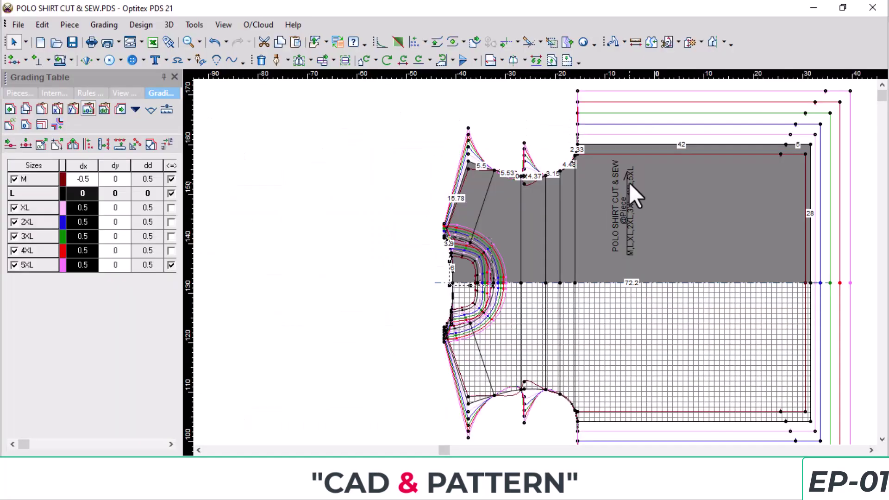
Step: Turn off grading for the armhole point between the 5.53 and 0.65 segments and the one at the slanted yoke line
scroll(583, 155, "up", 3)
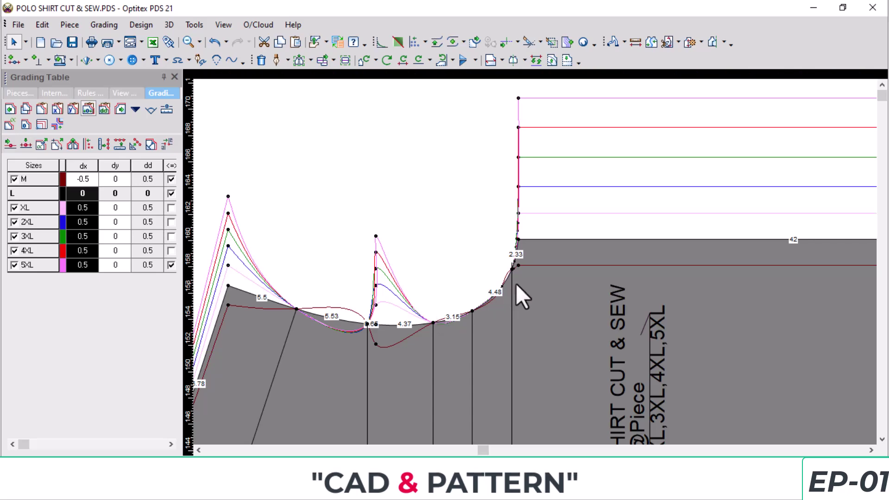
scroll(381, 317, "up", 2)
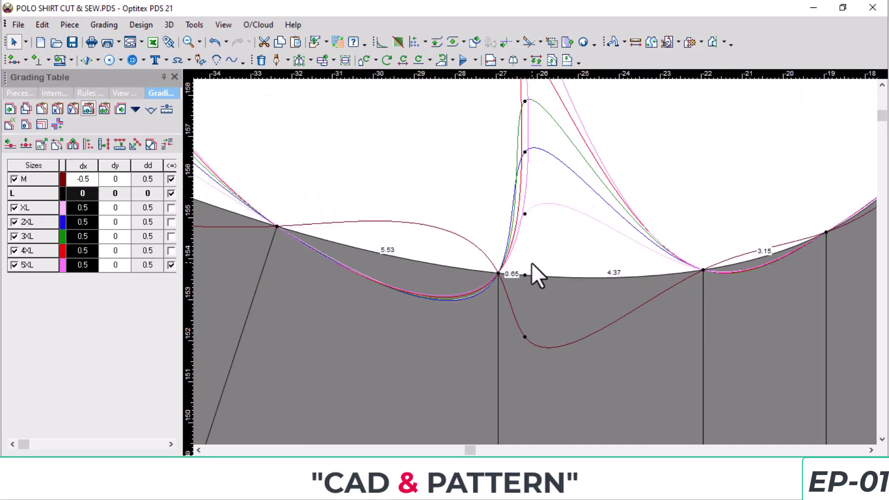
scroll(511, 266, "up", 2)
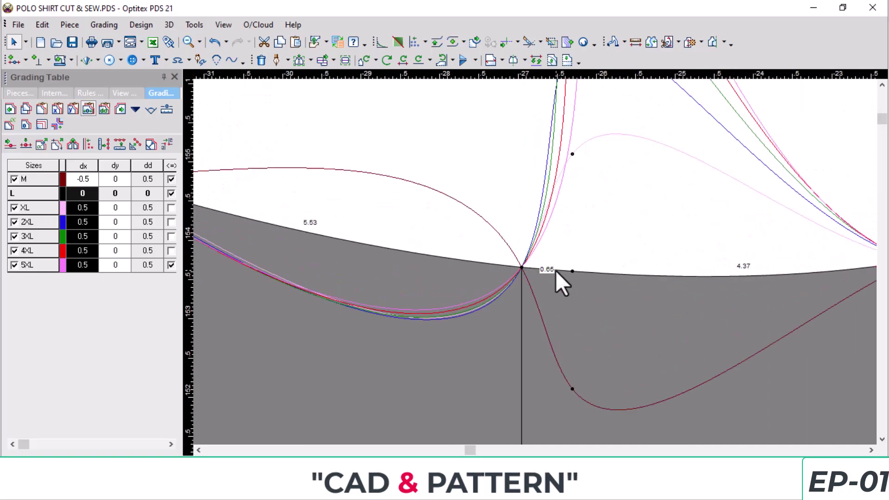
scroll(556, 273, "down", 2)
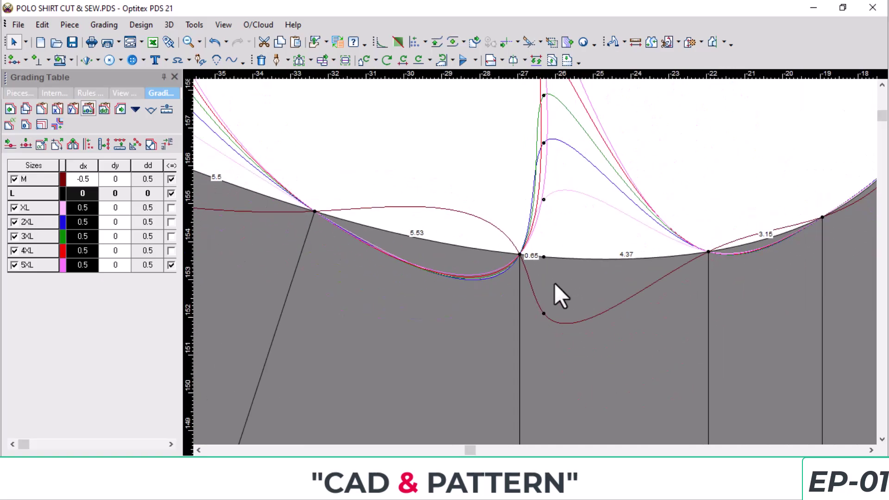
left_click(519, 253)
left_click(97, 146)
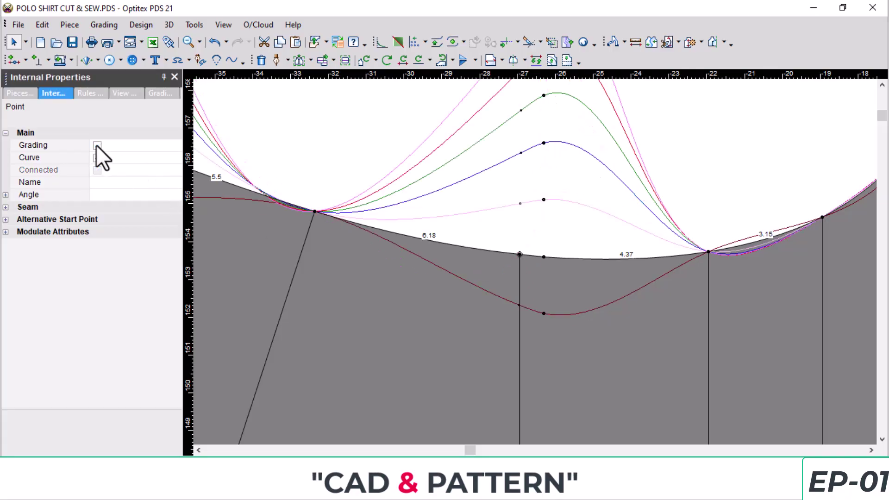
left_click(315, 212)
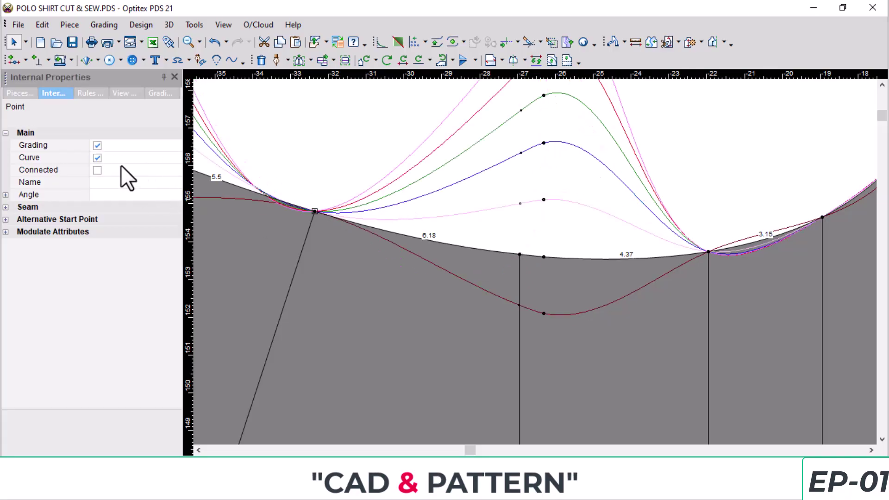
left_click(97, 145)
scroll(777, 284, "down", 2)
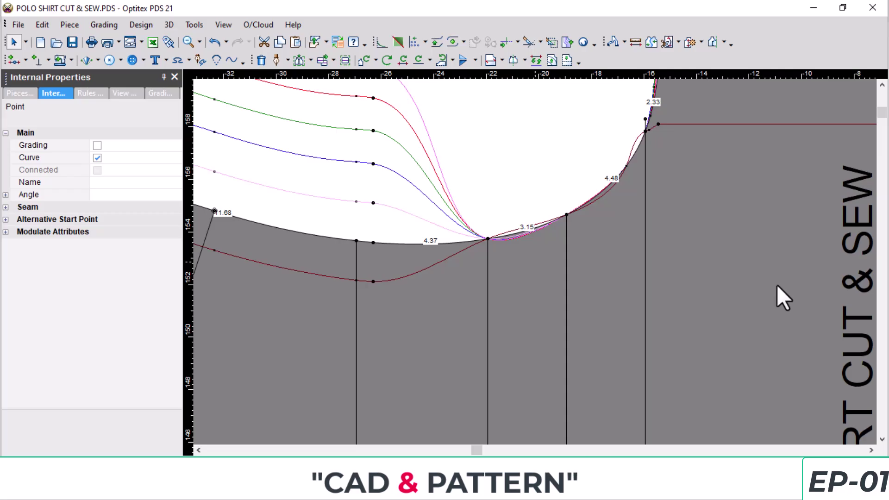
Step: Turn off grading for the three lower armhole points, where the internal lines meet the 4.37, 3.15, 4.48 and 2.33 segments
left_click(496, 242)
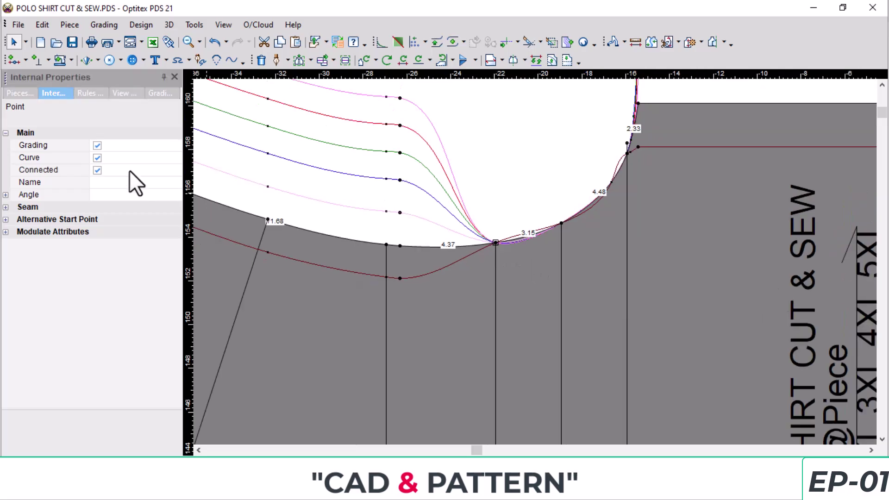
left_click(97, 145)
left_click(561, 223)
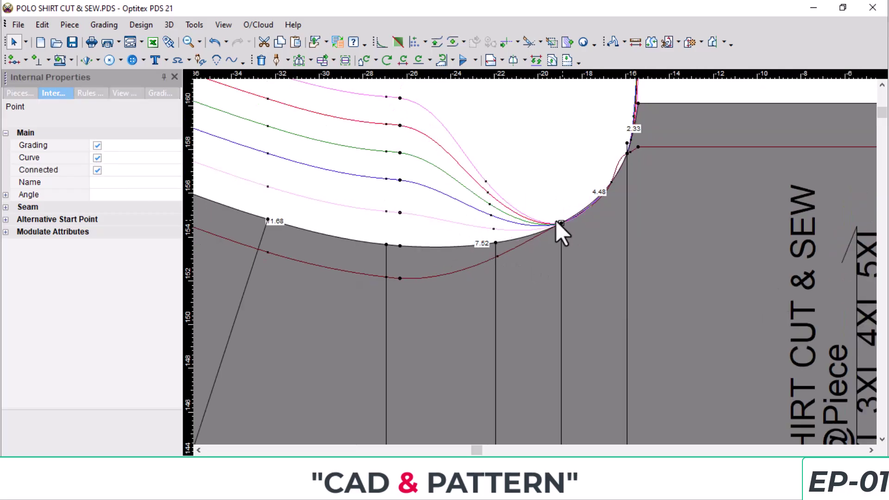
left_click(96, 145)
scroll(584, 186, "up", 3)
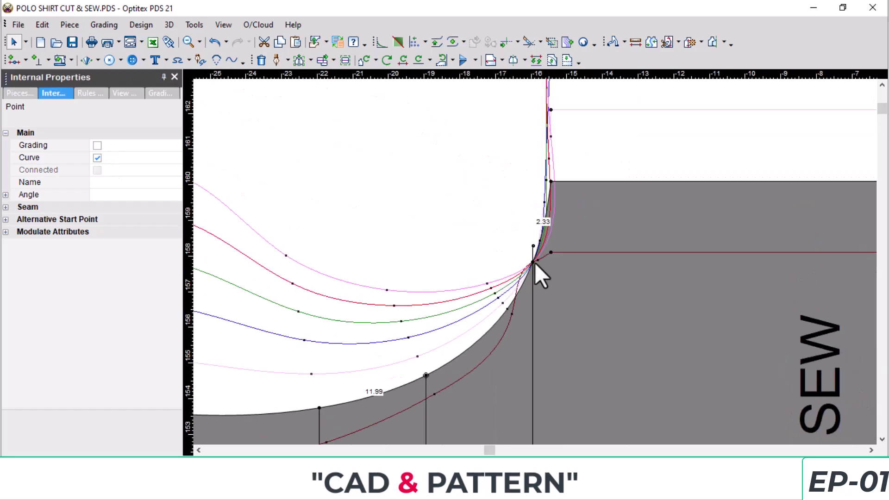
left_click(531, 260)
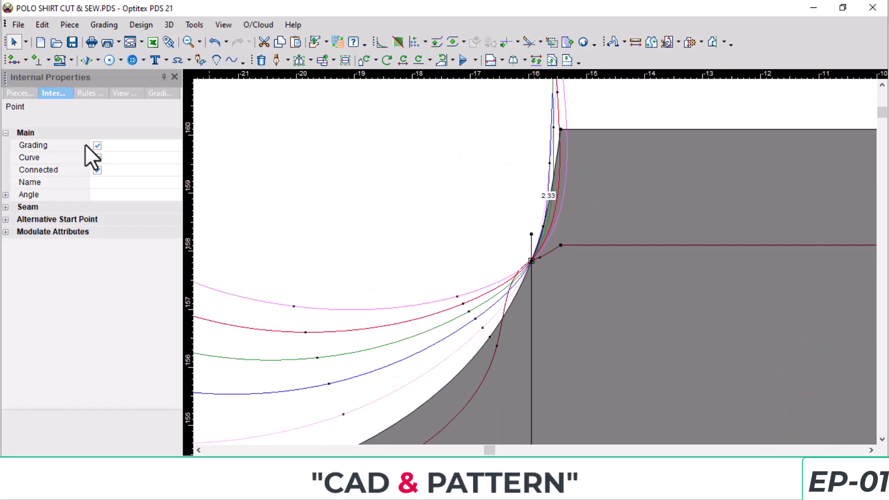
left_click(96, 145)
scroll(535, 262, "down", 3)
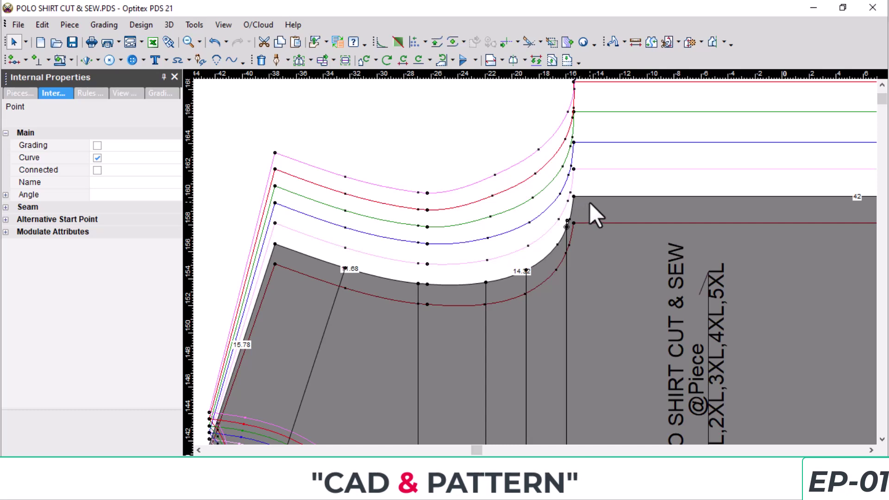
Step: Set the underarm point's dx grading to -0.75 for M and 0.75 for XL and 2XL
left_click(574, 196)
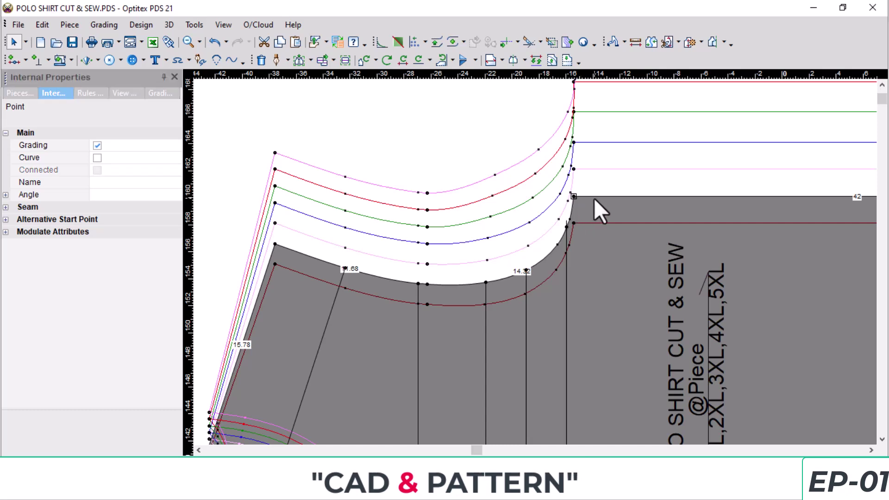
left_click(160, 94)
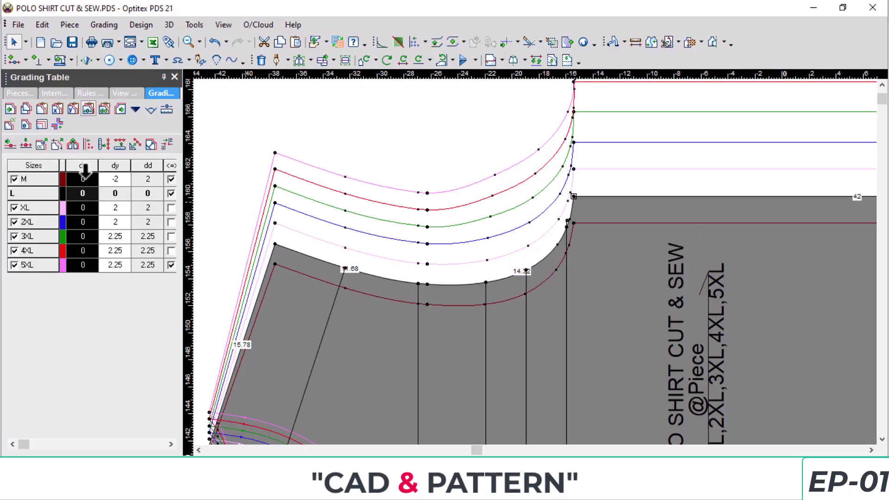
left_click(91, 195)
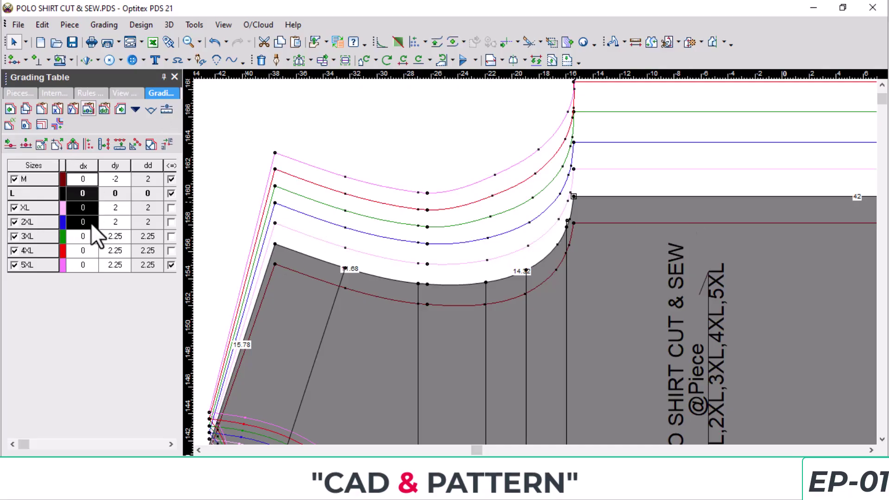
key("BackSpace")
type("-0.75")
key("Return")
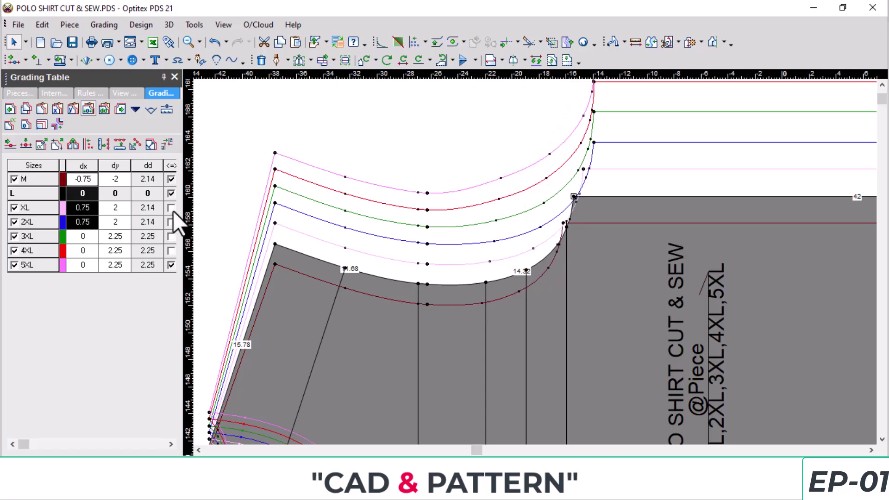
Step: Set the underarm point's dx grading to 1.1 for sizes 3XL, 4XL and 5XL
left_click(85, 237)
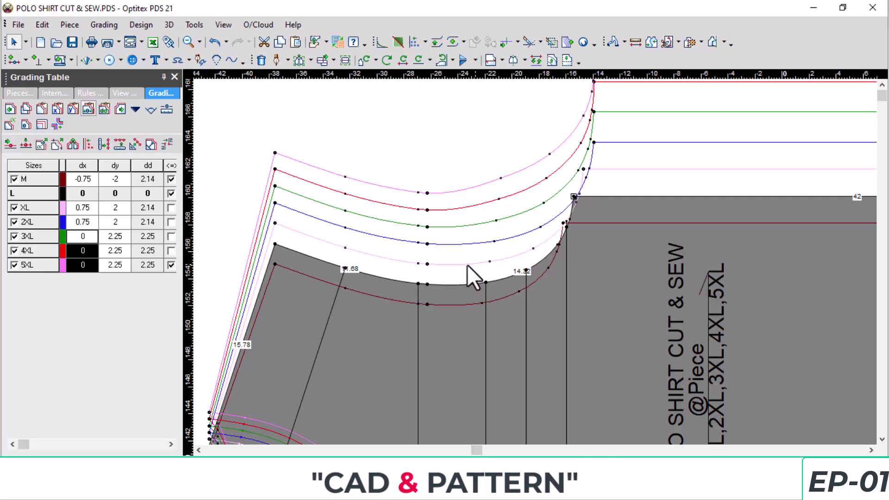
left_click(90, 235)
type("1.1")
key("Return")
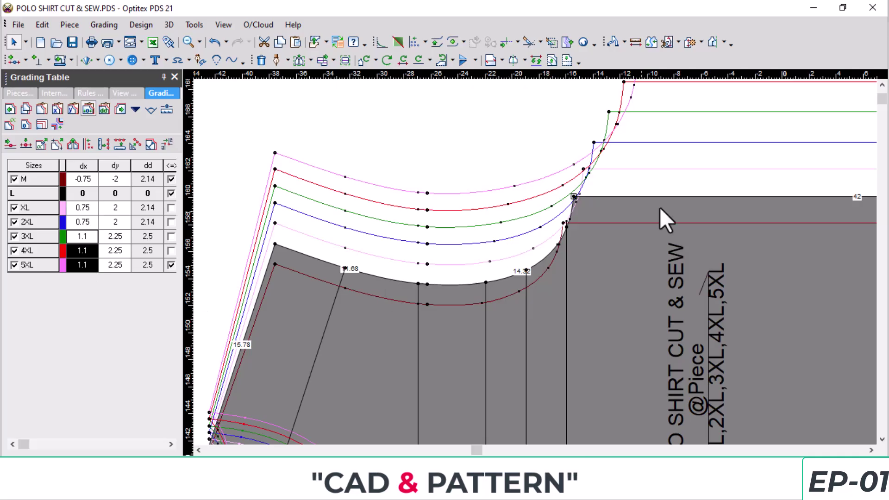
scroll(656, 206, "down", 3)
scroll(534, 265, "up", 2)
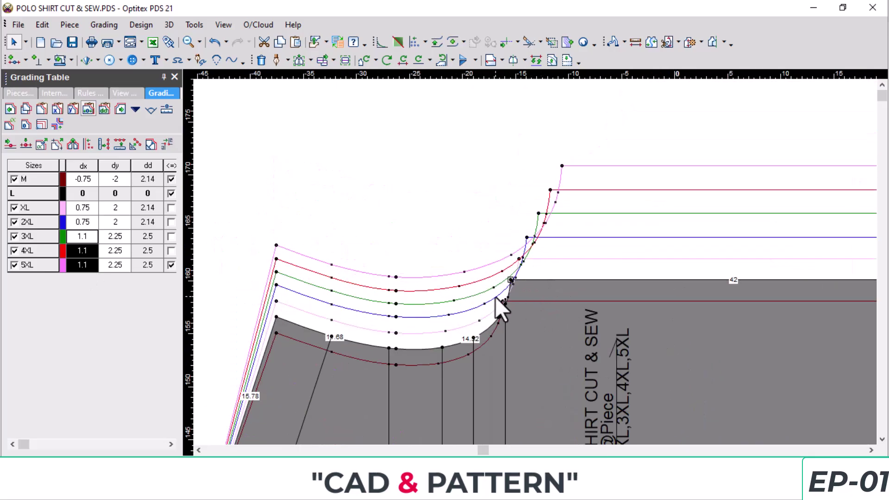
Step: Save the file and measure the armhole curve from the shoulder tip to the underarm point across all sizes
left_click(72, 42)
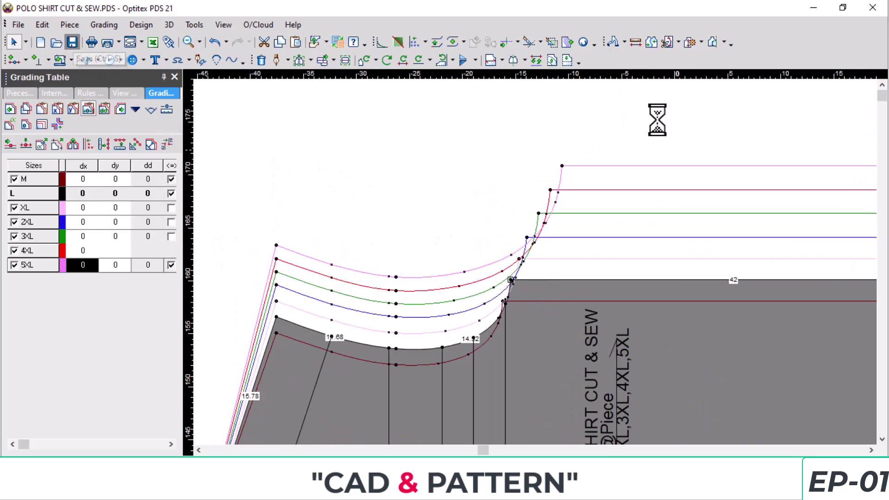
left_click(636, 42)
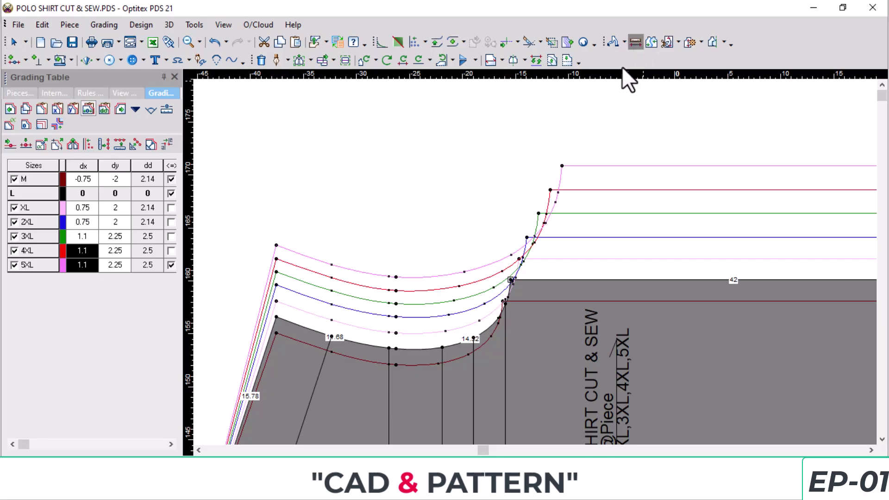
left_click(276, 318)
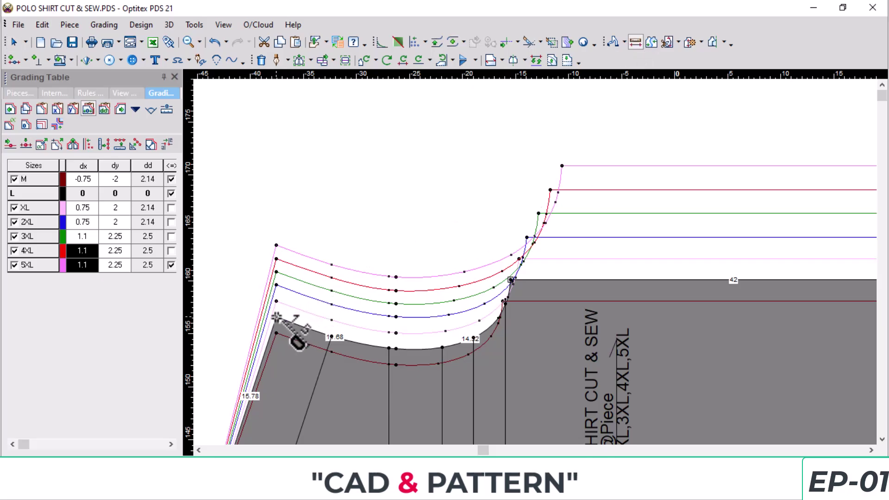
left_click(509, 280)
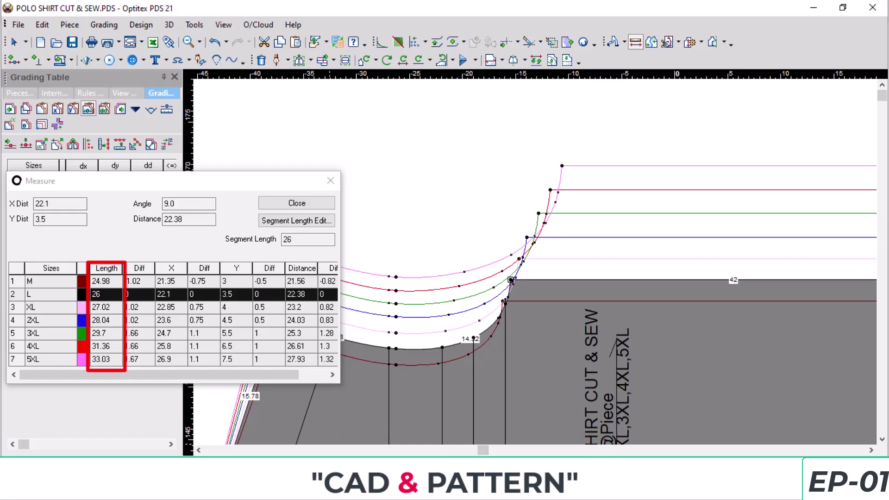
key("alt+Tab")
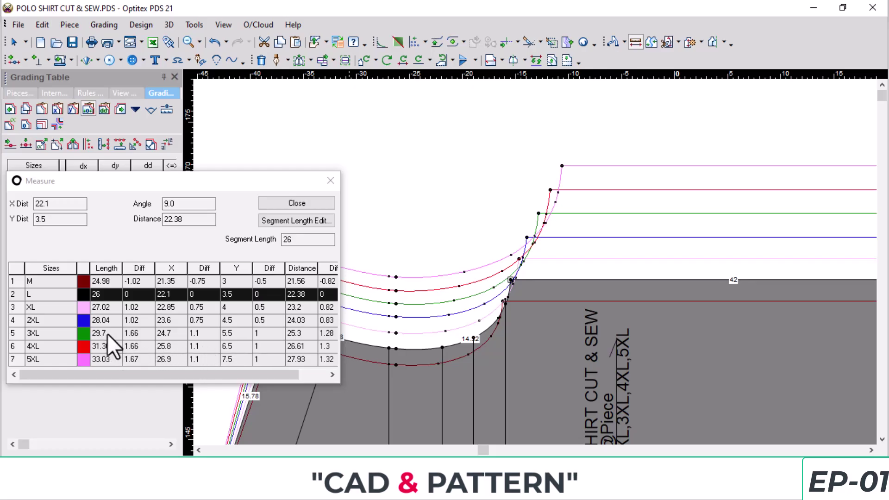
left_click(332, 182)
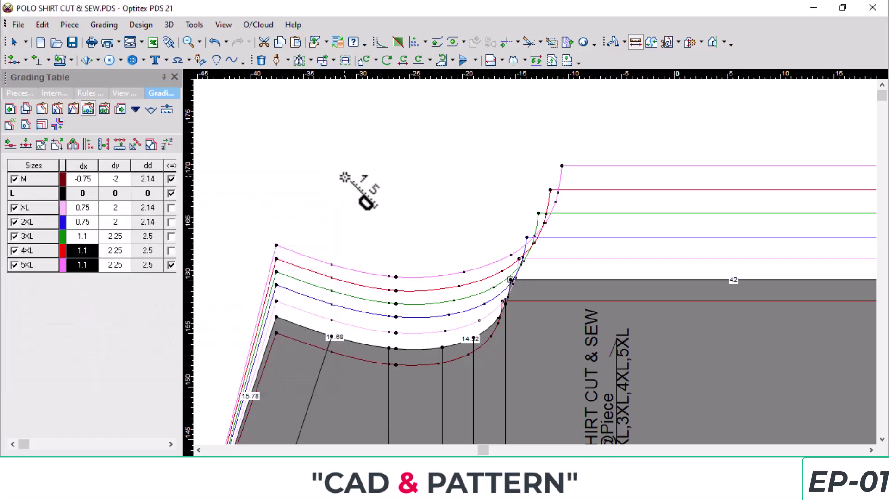
Step: Set the underarm point's dx grading to 1 for sizes 3XL, 4XL and 5XL
left_click(87, 240)
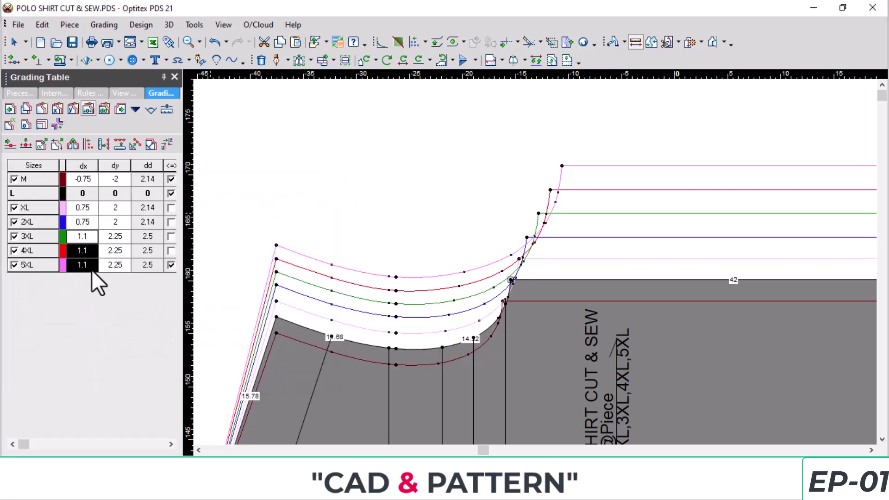
type("1")
key("Return")
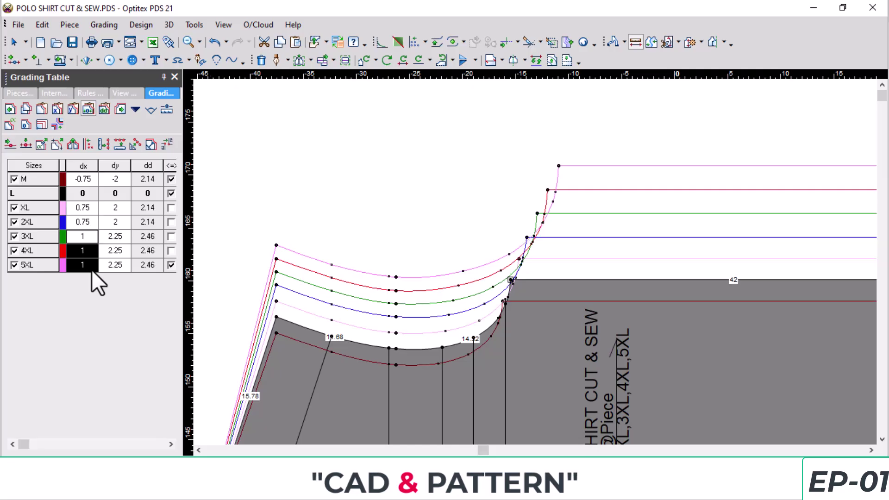
Step: Remeasure the armhole curve across all sizes and compare it with the J1 1/2 curved armhole row in the Y1156 tech pack PDF
left_click(277, 317)
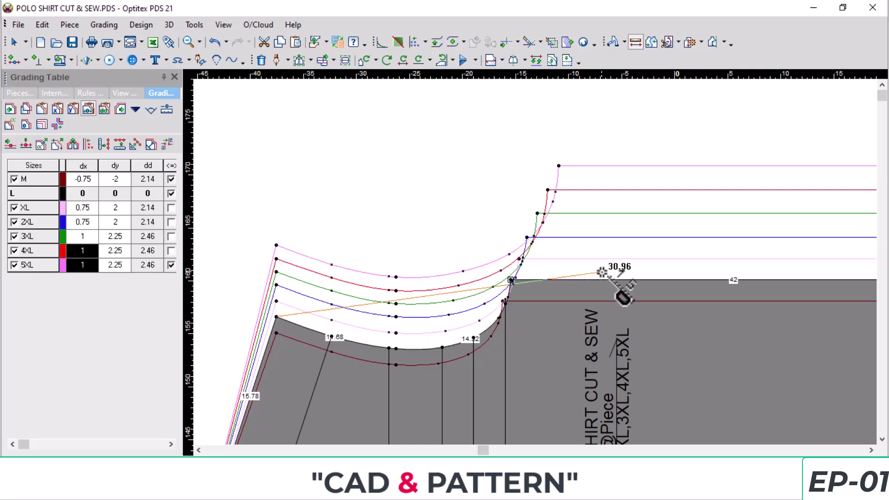
left_click(511, 279)
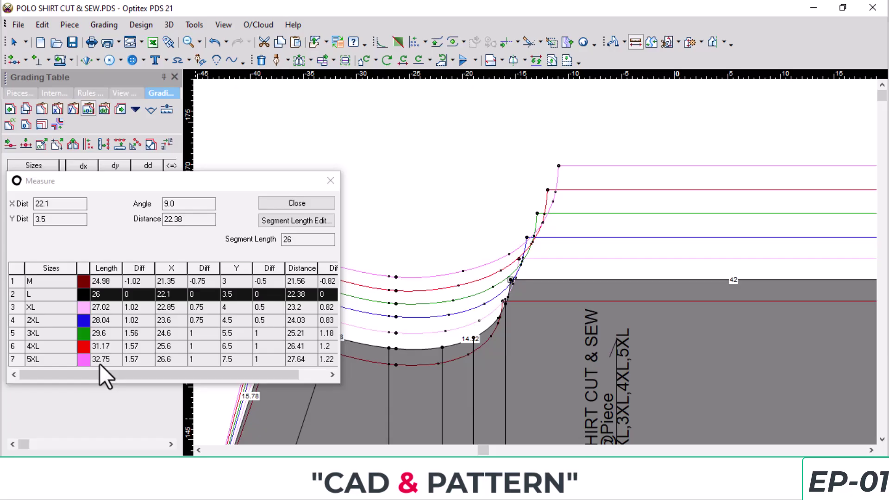
left_click(519, 491)
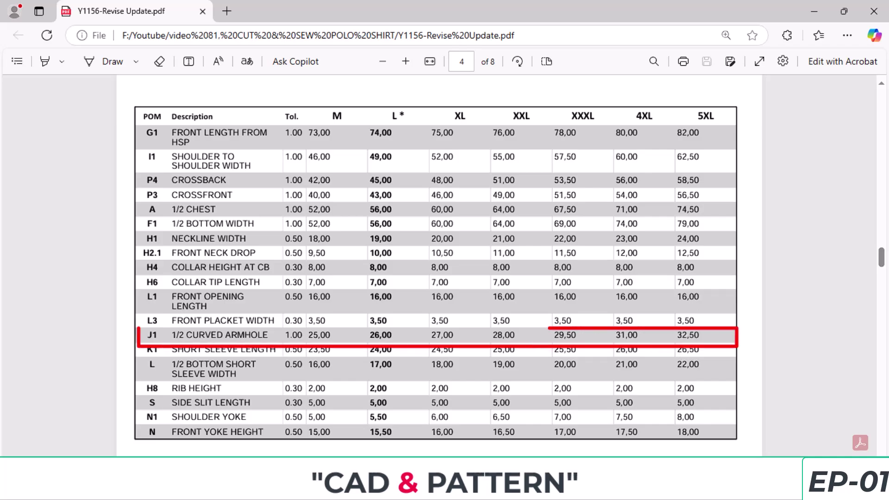
mouse_move(419, 491)
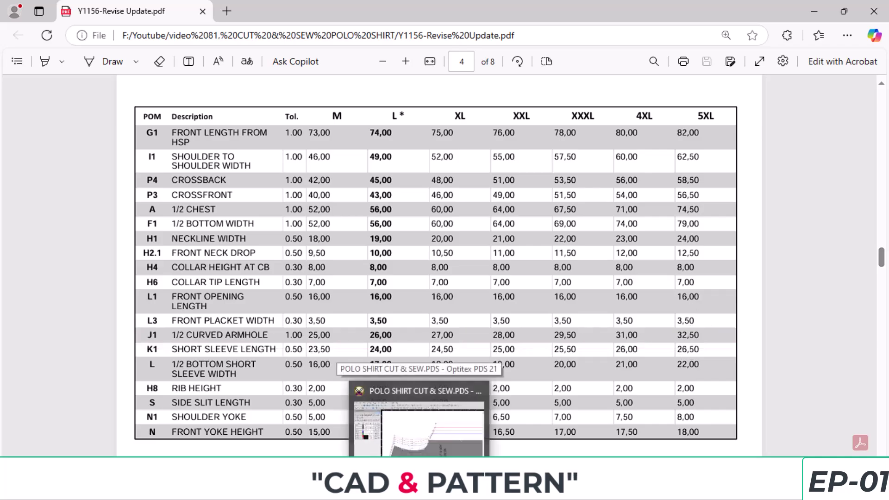
left_click(419, 423)
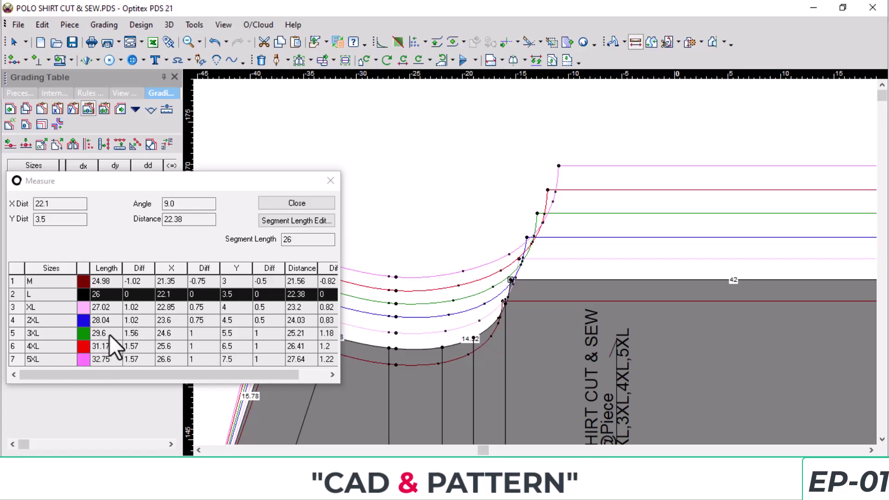
left_click(330, 181)
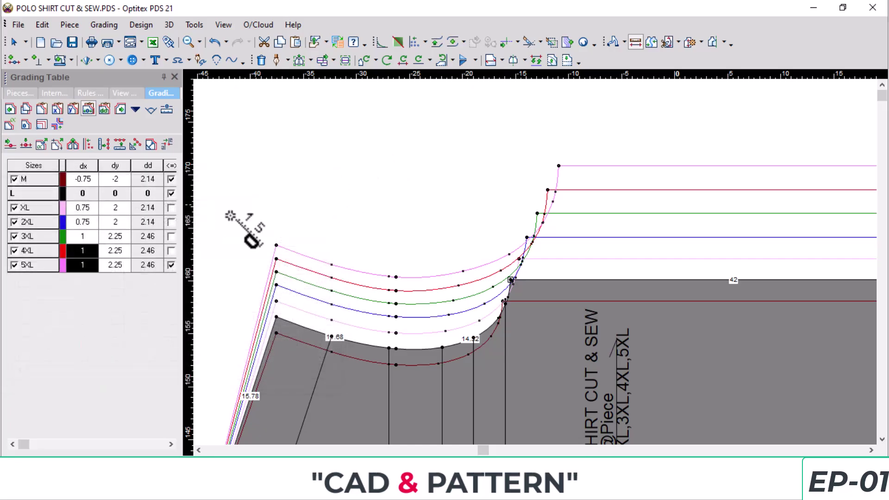
Step: Set the underarm point's dx grading to 0.9 for sizes 3XL, 4XL and 5XL
left_click(89, 234)
type("0.9")
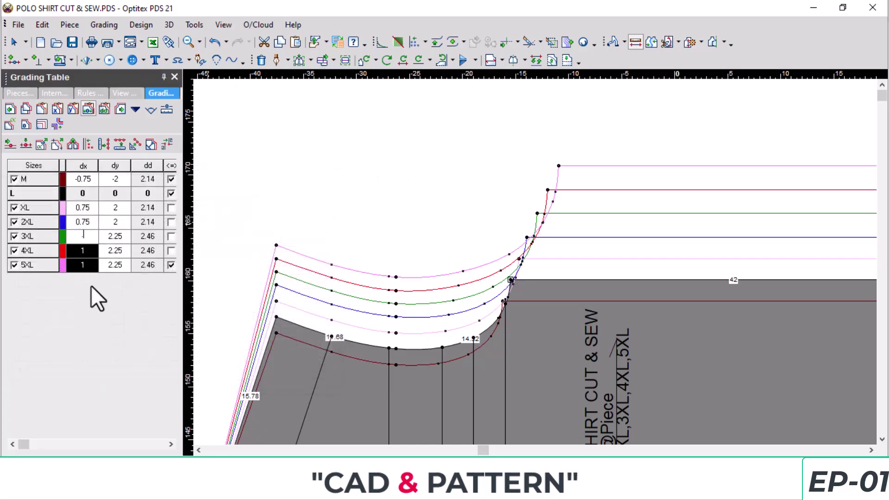
key("Return")
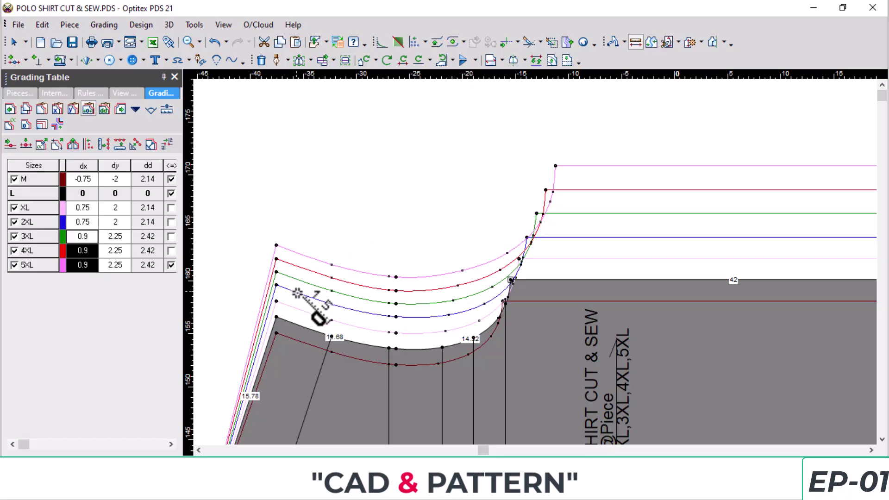
Step: Check the armhole curve length from shoulder tip to underarm for every size against the tech pack, and leave the Measure tool
left_click(277, 317)
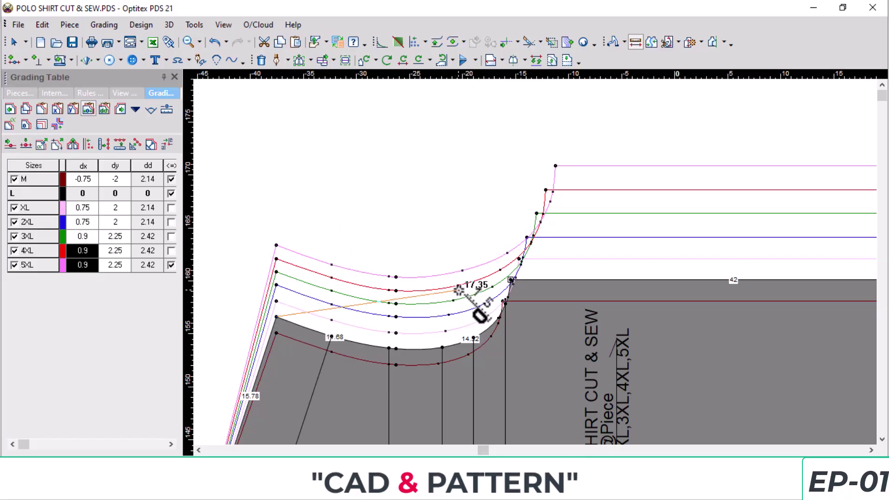
left_click(511, 280)
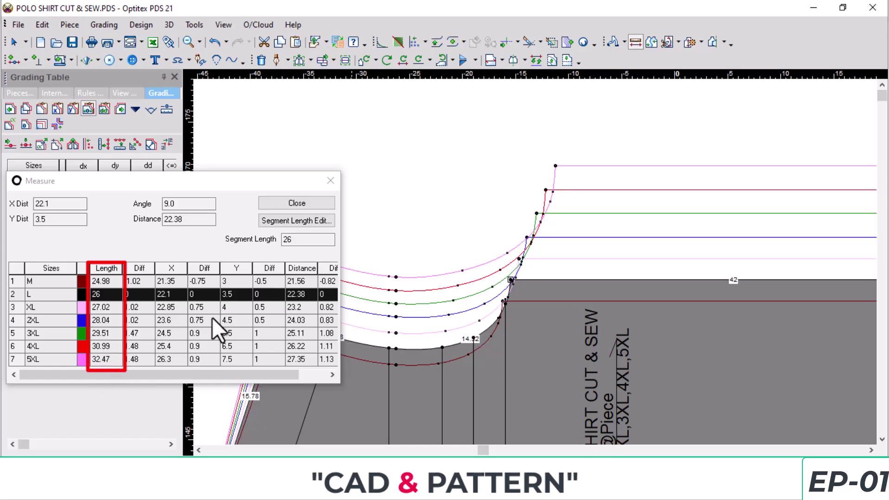
left_click(330, 180)
right_click(468, 185)
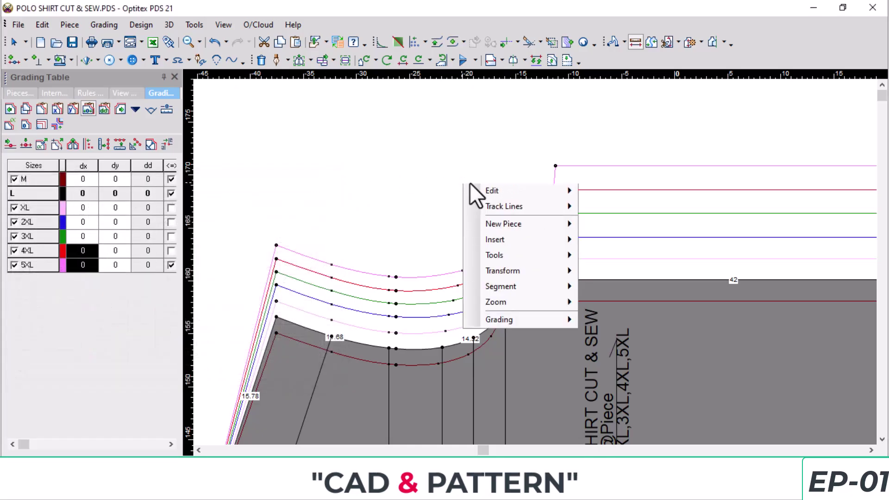
key("Escape")
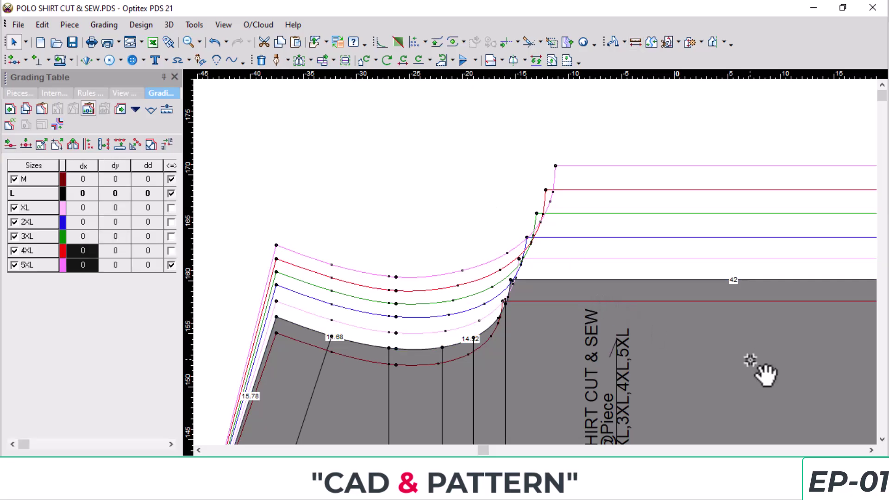
Step: Turn grading back on for the three lower armhole points where the horizontal internal lines meet the curve, and save the file
scroll(765, 374, "down", 3)
middle_click_drag(761, 369, 518, 246)
scroll(540, 304, "up", 4)
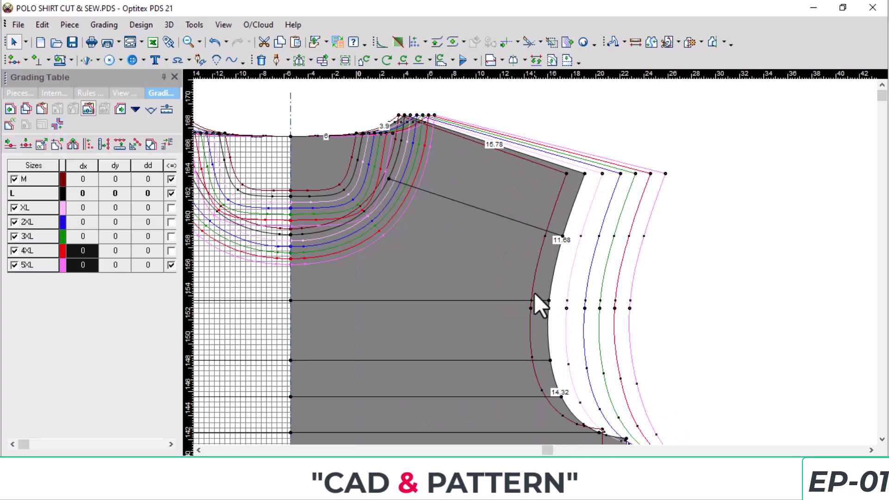
scroll(537, 266, "down", 2)
scroll(535, 257, "down", 1)
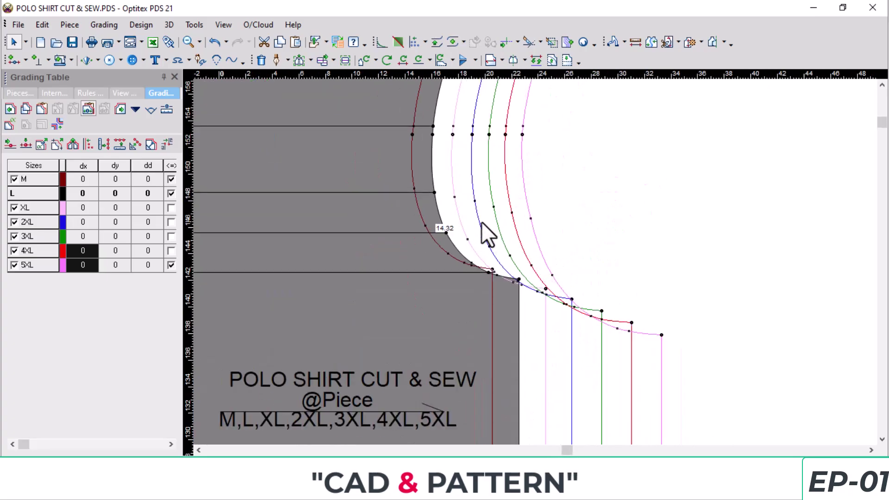
left_click(434, 193)
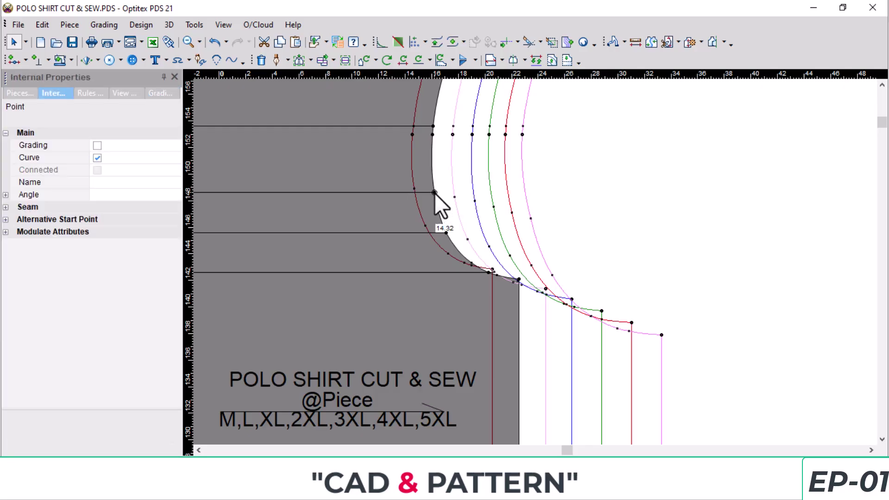
left_click(97, 144)
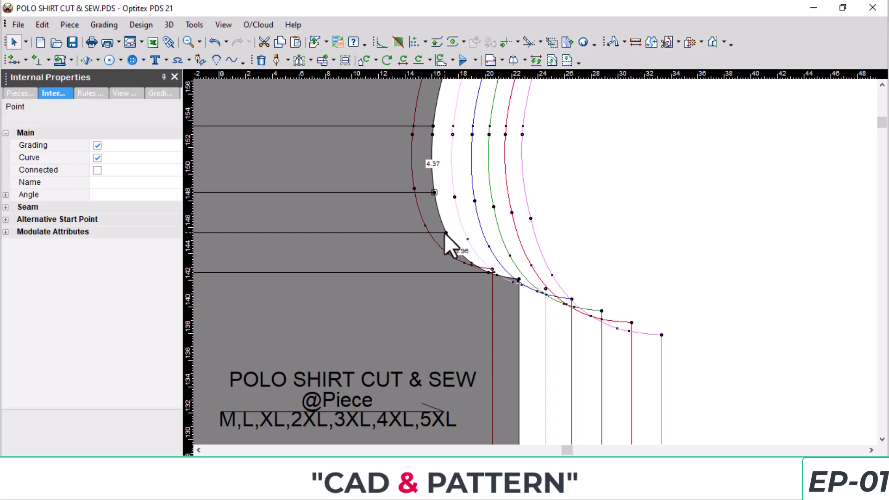
left_click(445, 233)
left_click(98, 146)
scroll(492, 270, "up", 3)
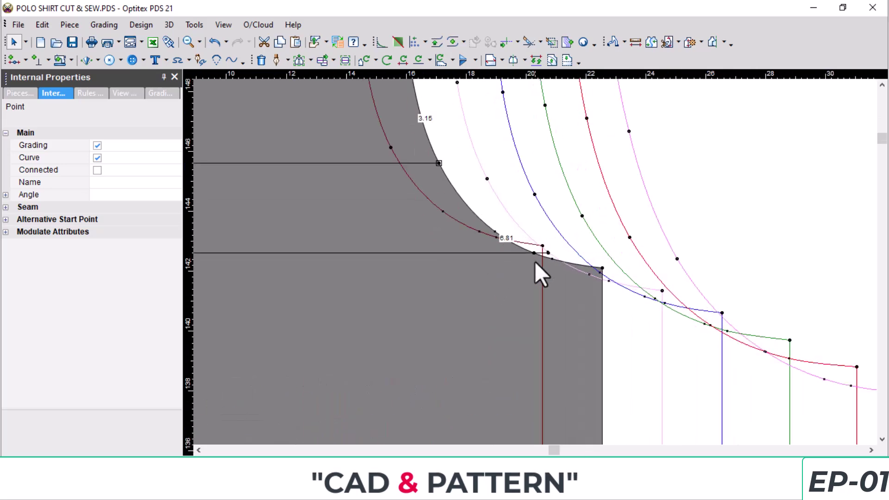
left_click(534, 250)
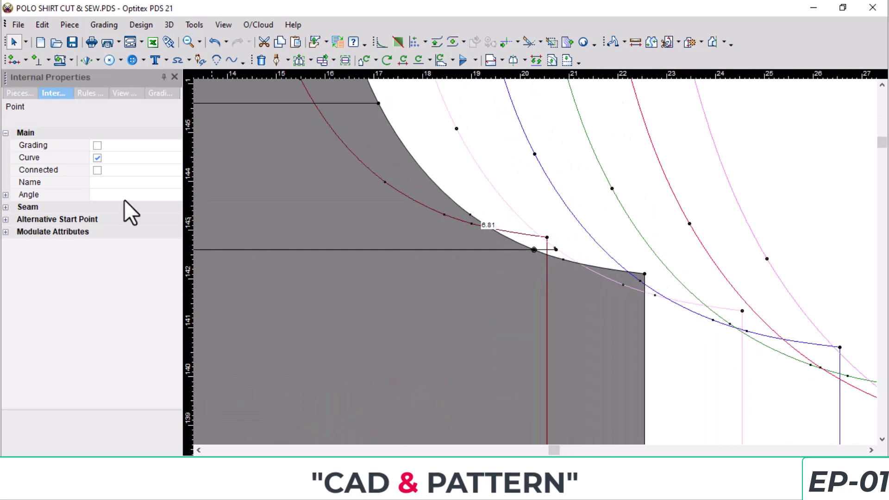
left_click(97, 143)
left_click(78, 47)
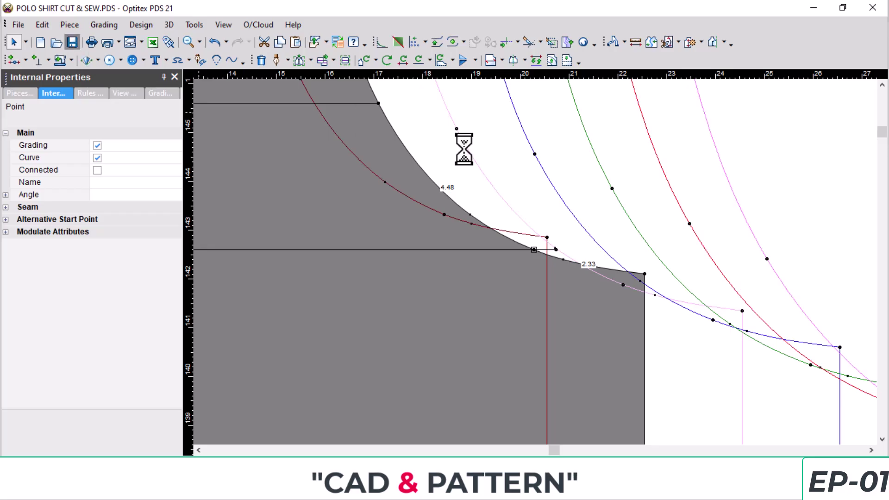
Step: Turn grading back on for the armhole point at the uppermost horizontal internal line, just above the 0.65 segment
scroll(557, 251, "down", 3)
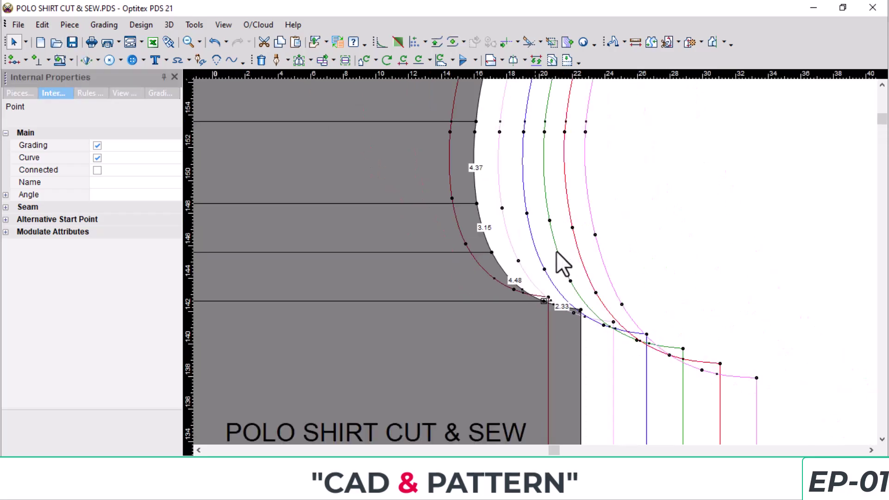
left_click(476, 121)
left_click(97, 145)
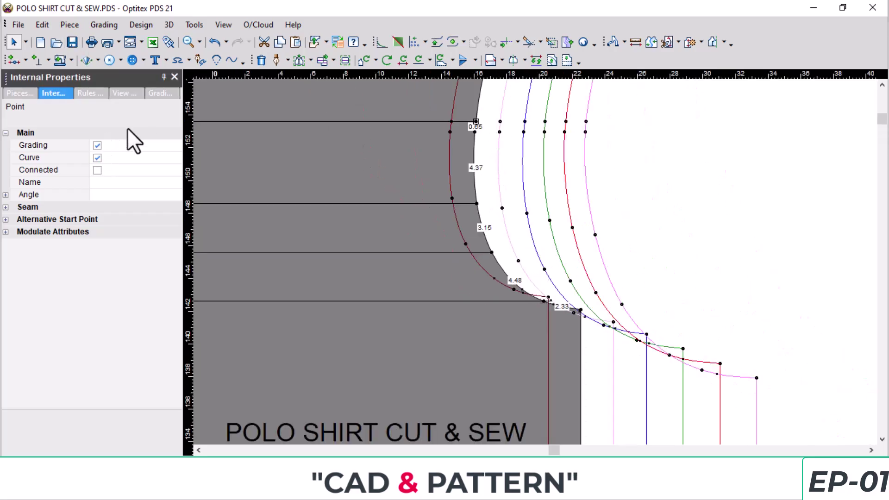
Step: Open the upper armhole point's grading values and start a grading adjustment tool for the armhole points
left_click(167, 96)
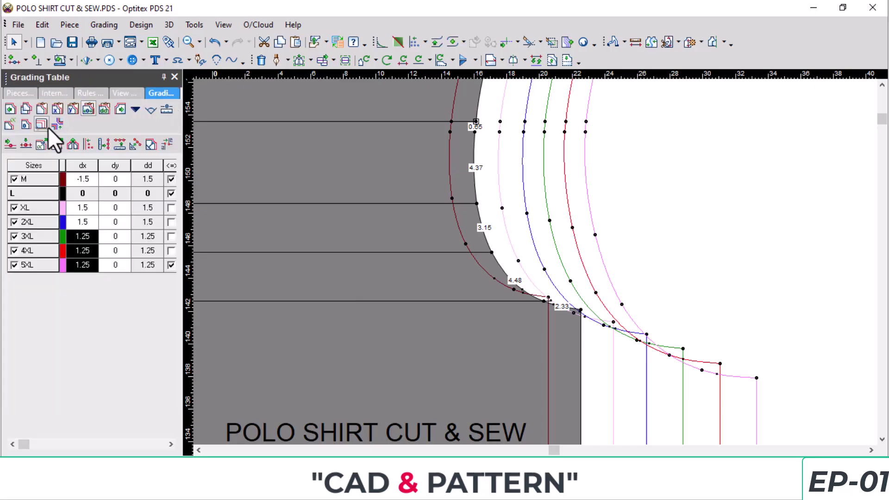
left_click(11, 146)
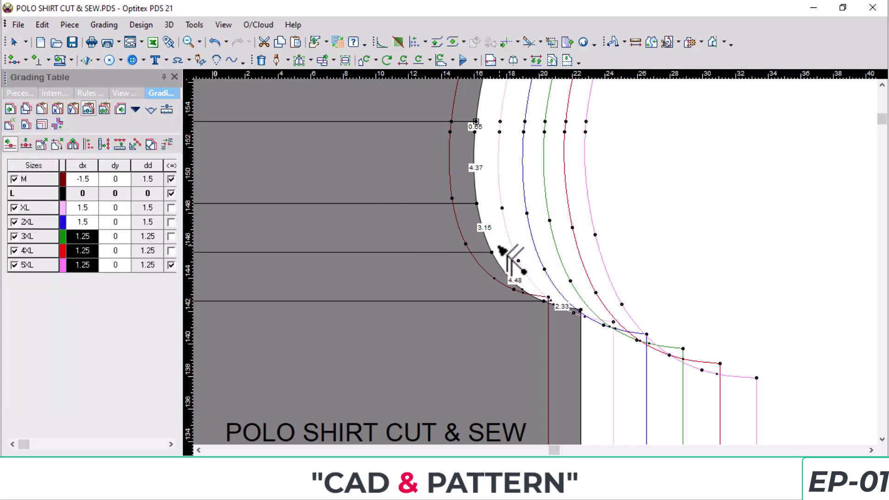